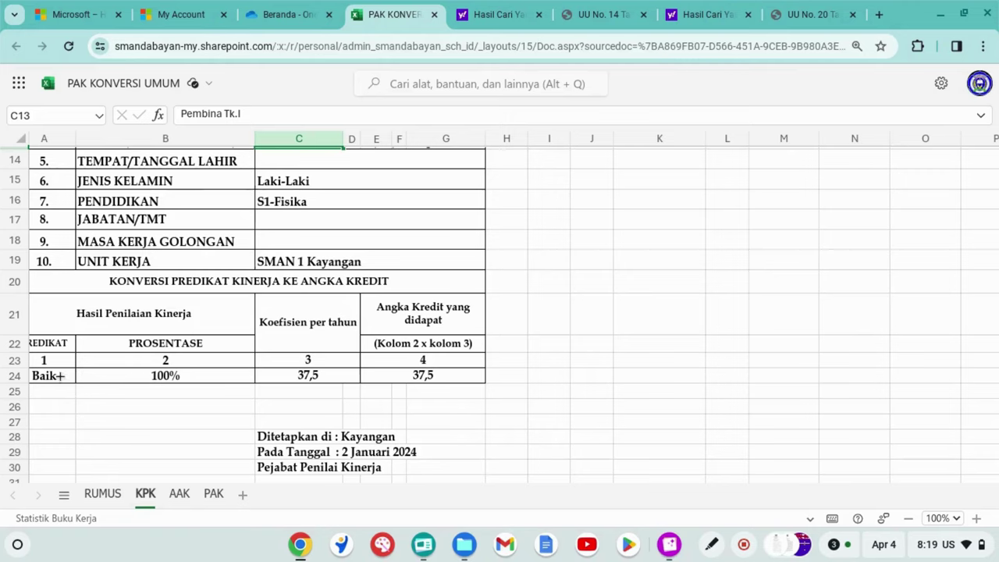
Set the performance predicate in cell A24 of the KPK sheet to Sangat Baik
click(59, 376)
click(84, 375)
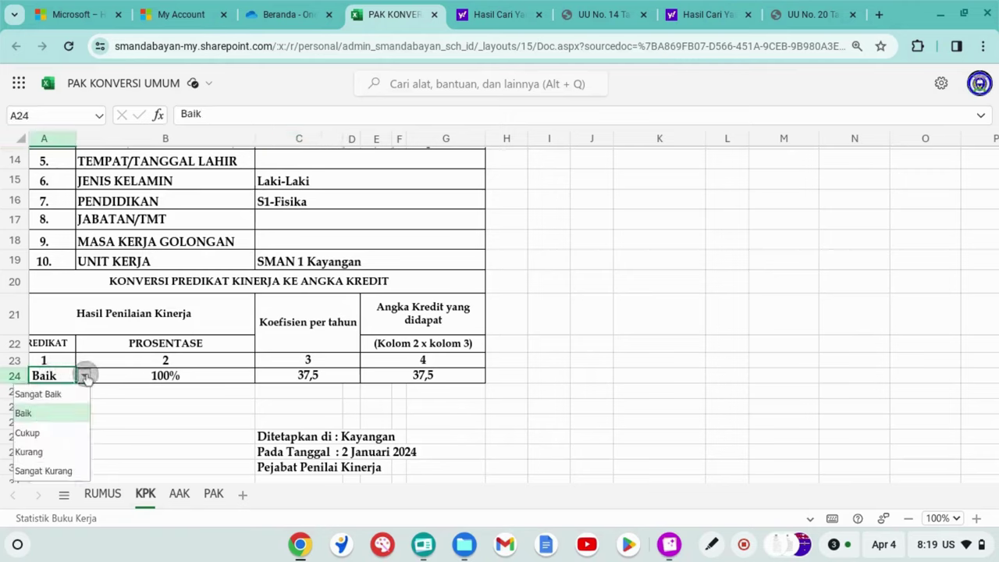
click(39, 395)
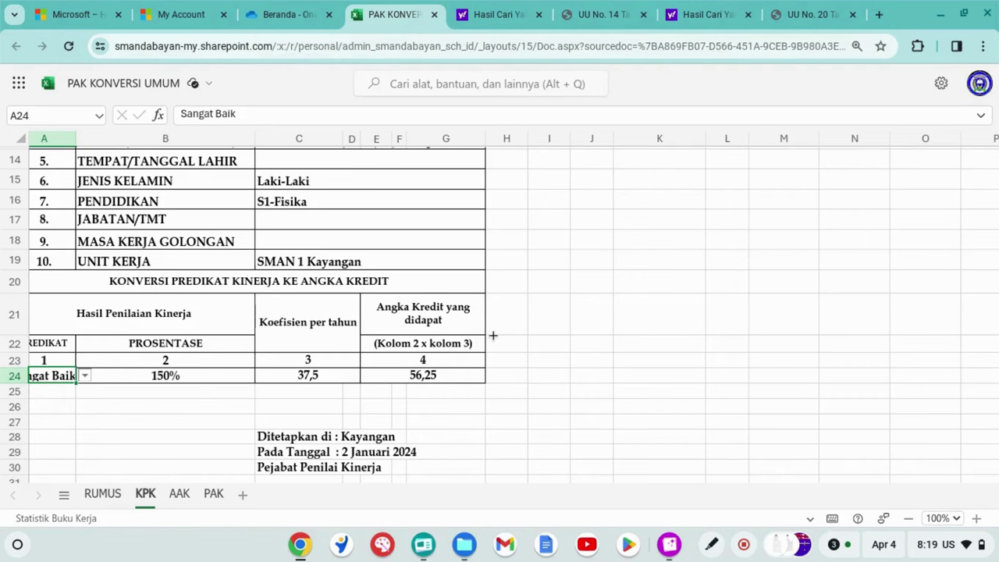
Set the employee's rank in cell C13 of the KPK sheet to Pembina Utama Madya
scroll(493, 335, up, 5)
click(334, 380)
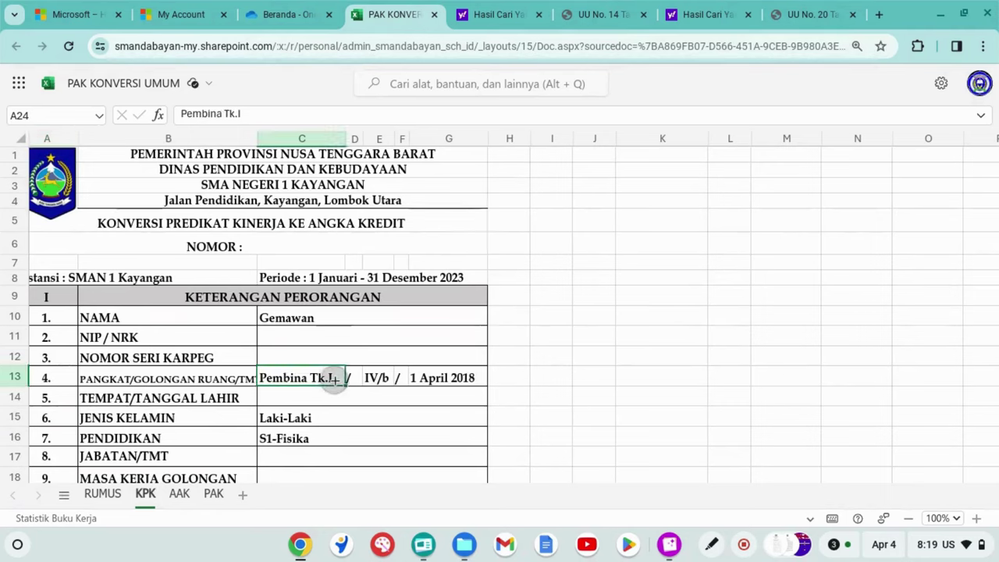
click(352, 376)
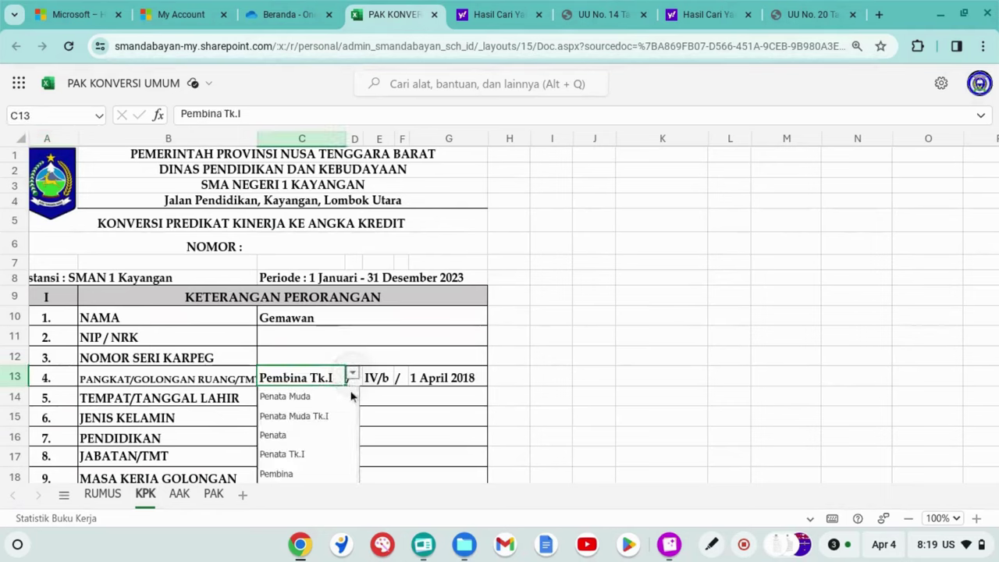
scroll(434, 393, down, 3)
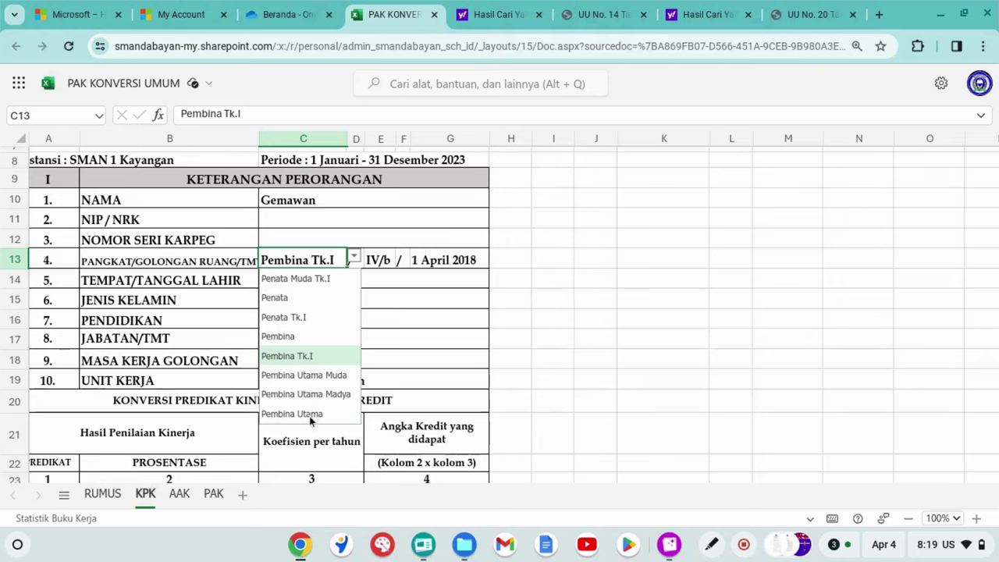
click(306, 395)
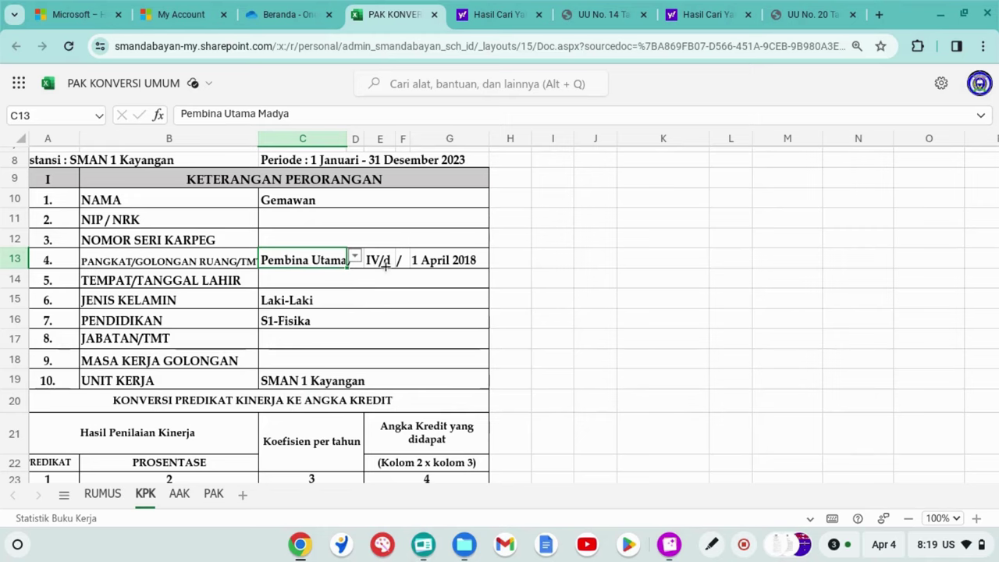
Examine the percentage, coefficient and credit in the KPK conversion table against the rank and grade in row 13
scroll(421, 338, down, 3)
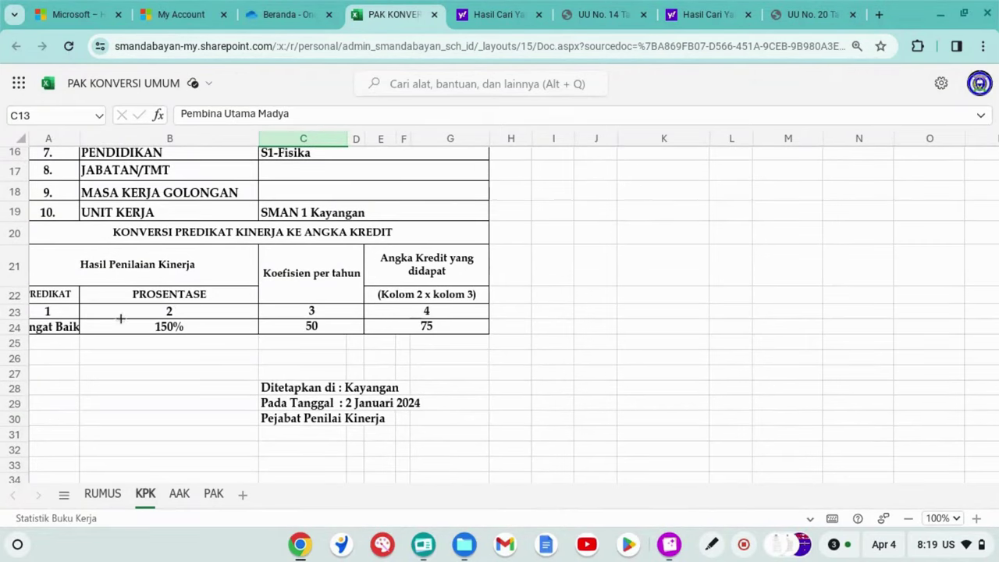
scroll(80, 377, left, 1)
scroll(79, 377, up, 1)
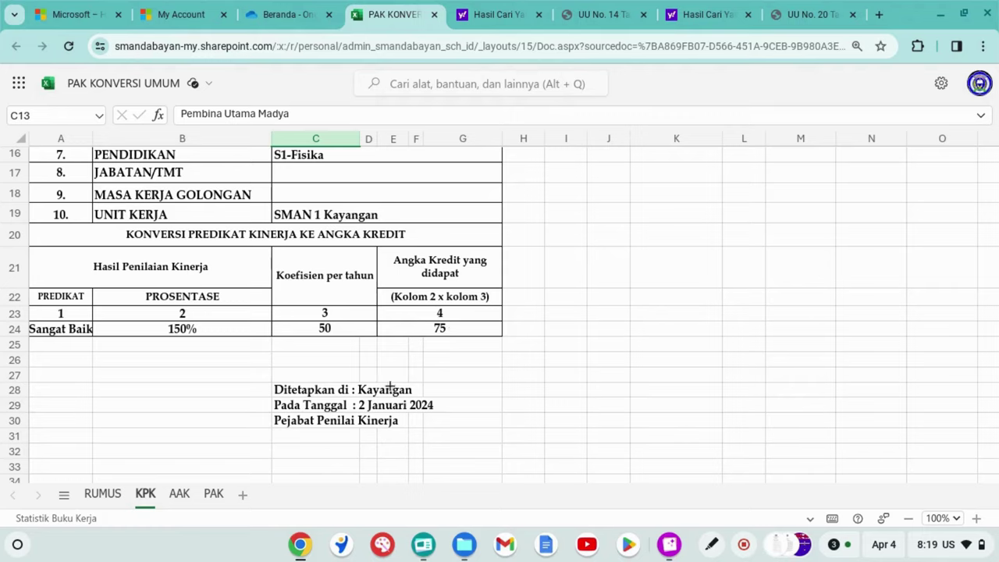
scroll(477, 277, up, 3)
scroll(478, 277, up, 1)
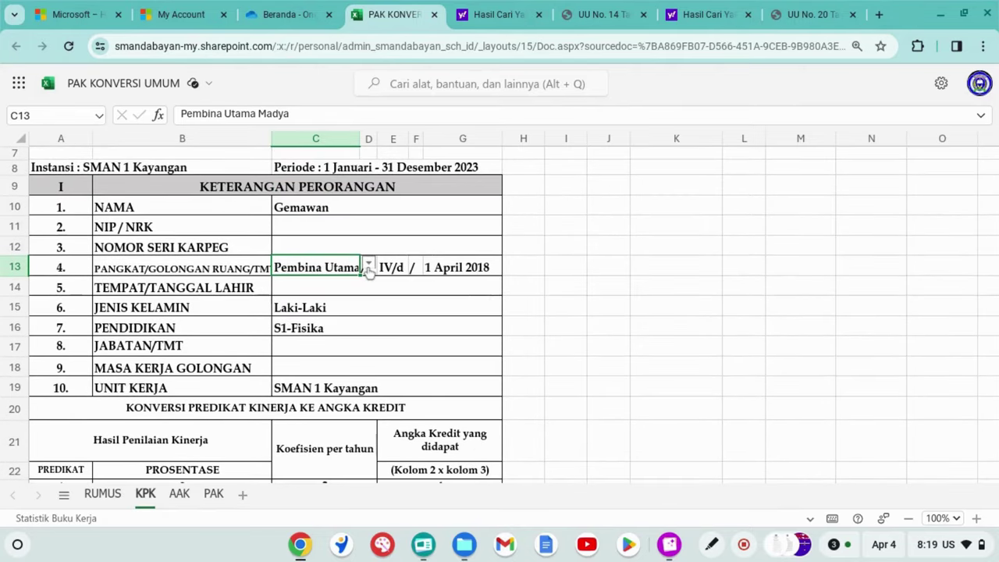
scroll(373, 325, down, 1)
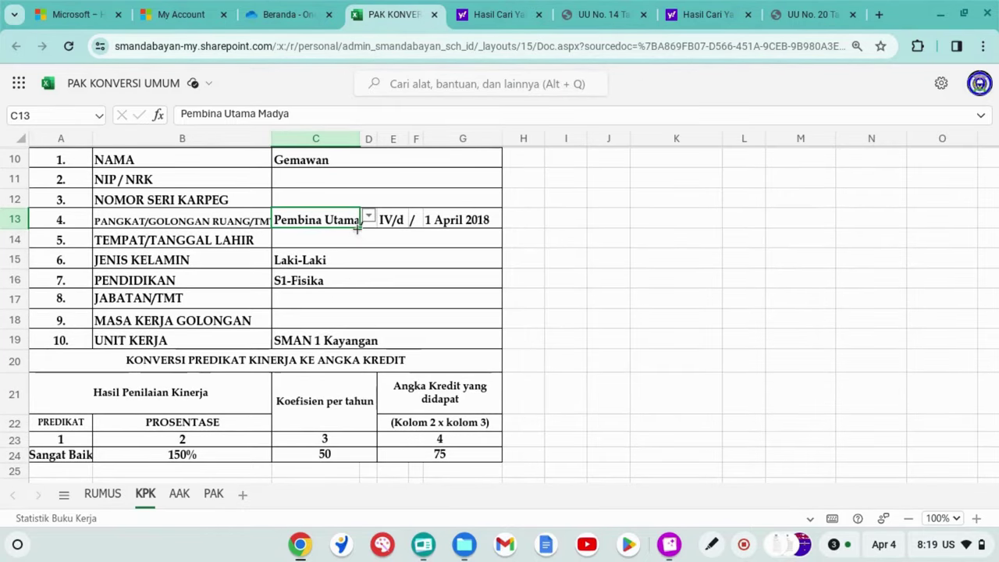
scroll(403, 250, down, 2)
scroll(403, 256, down, 1)
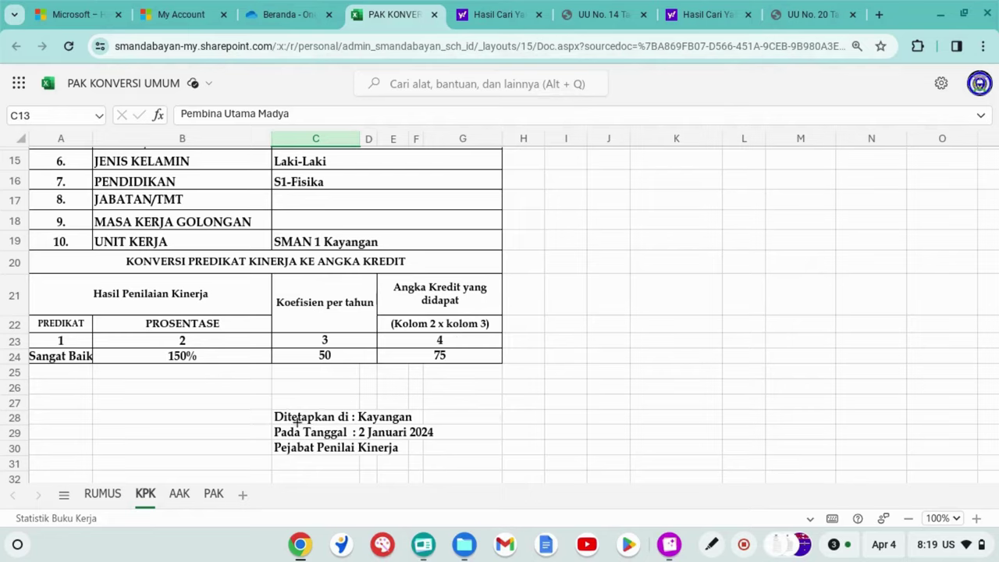
Compare the personal details and performance results on the AAK sheet with those on the KPK sheet
click(180, 494)
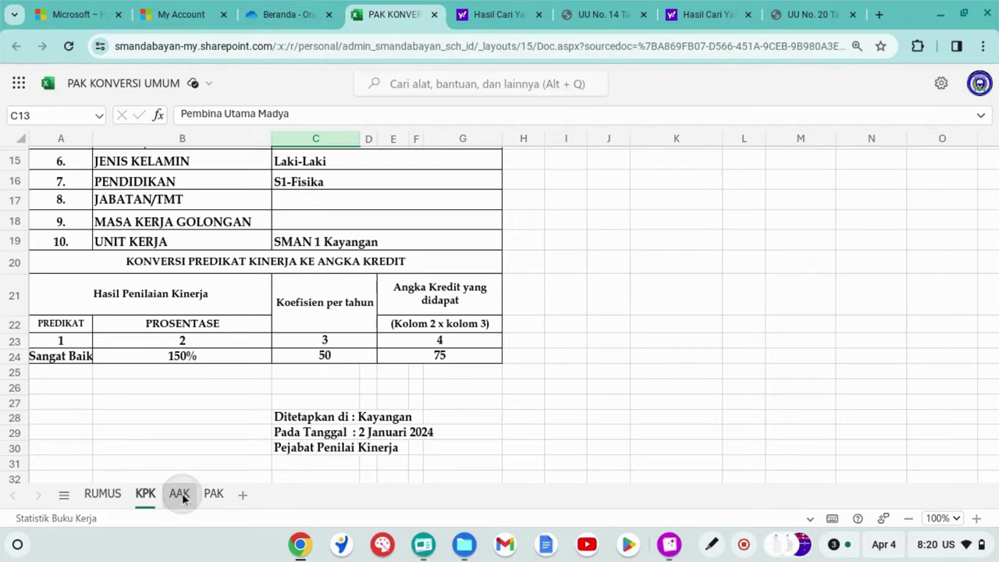
scroll(585, 352, down, 5)
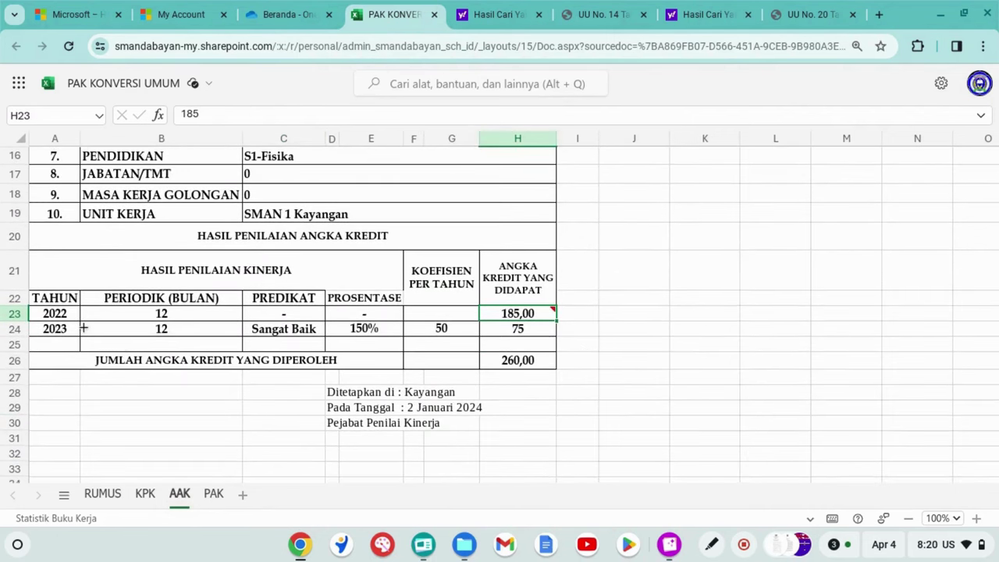
scroll(353, 274, up, 5)
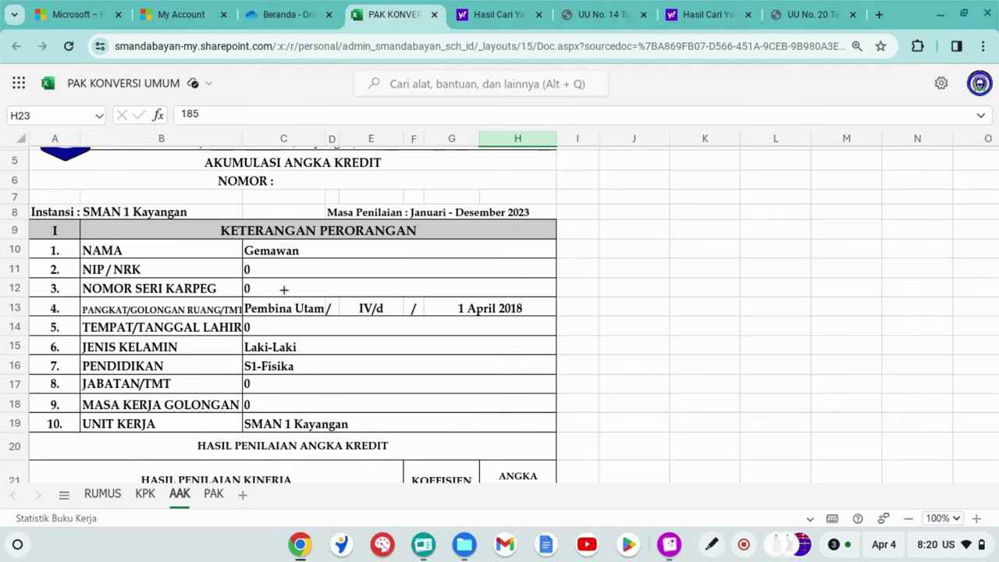
click(145, 493)
scroll(415, 387, up, 5)
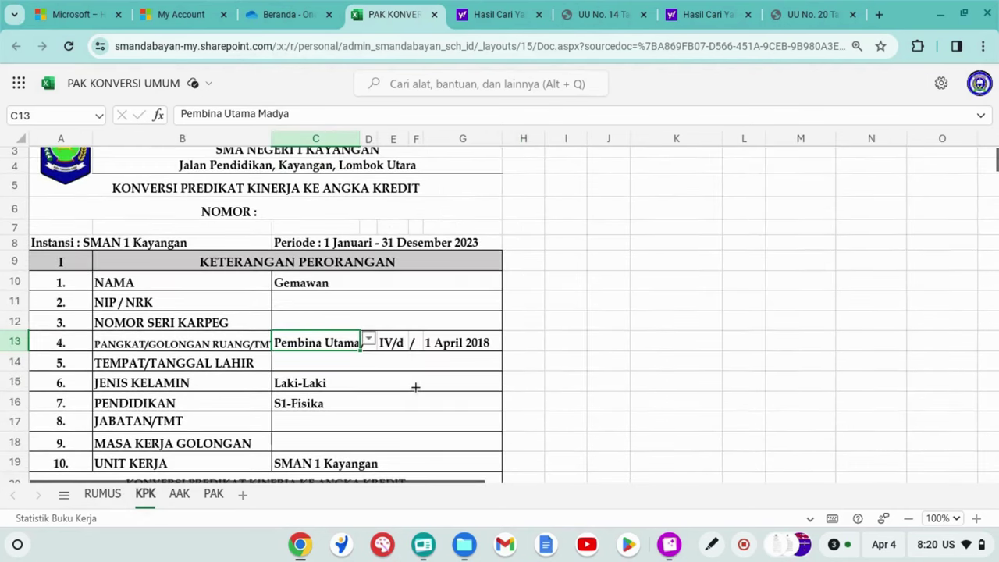
scroll(350, 396, down, 3)
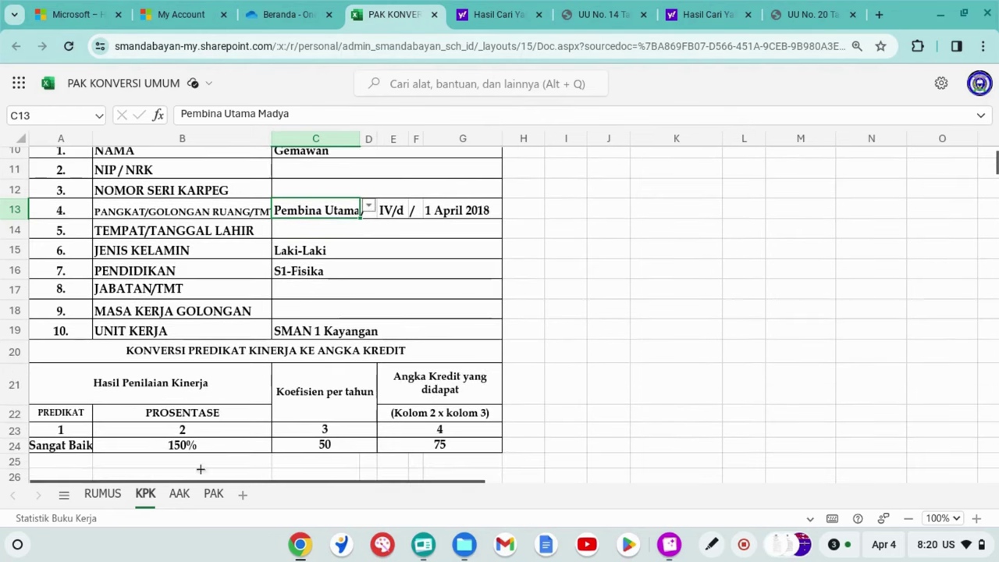
click(179, 493)
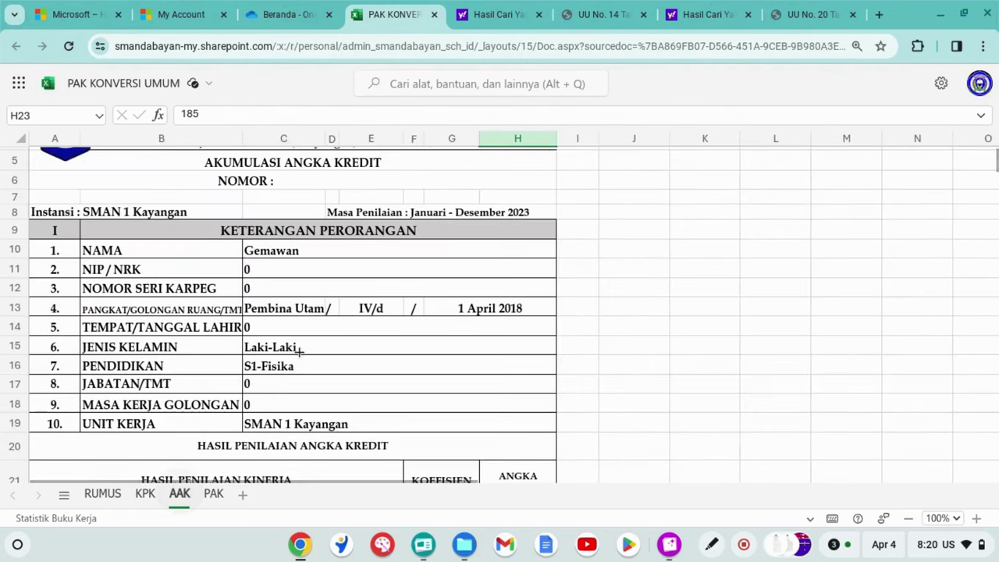
Check the credit determination on the PAK sheet and compare the 2023 credit on AAK with the KPK result
click(213, 493)
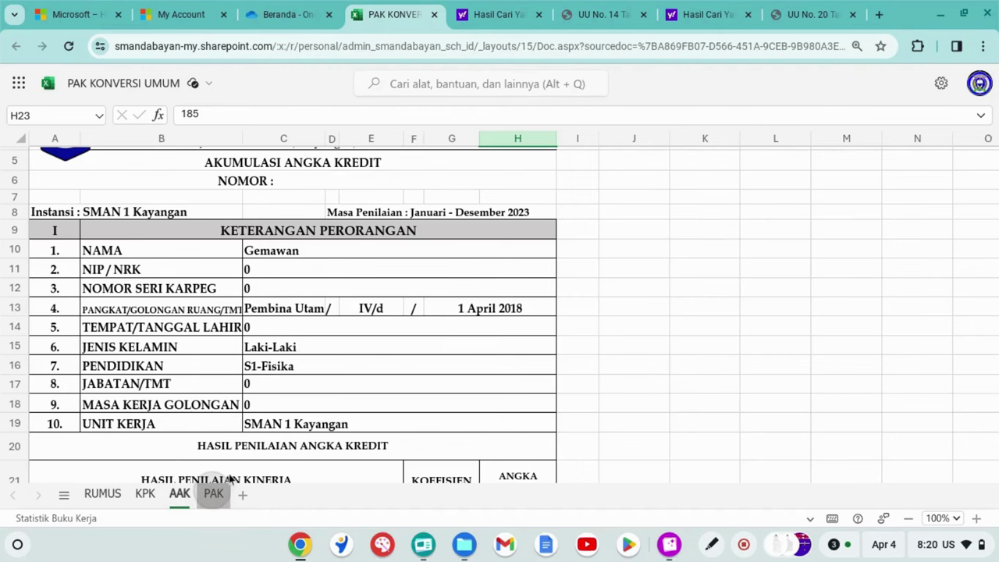
scroll(389, 260, down, 3)
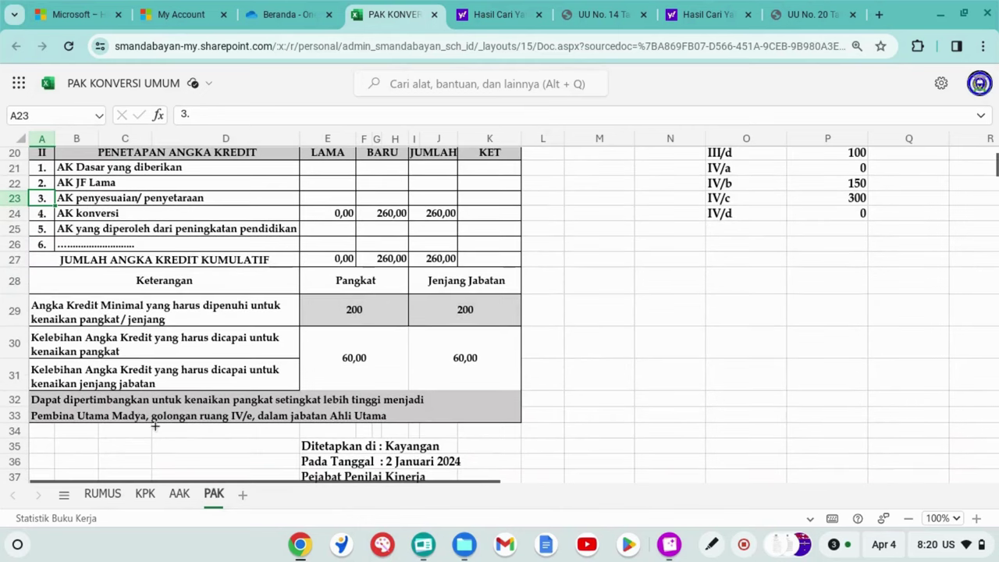
click(178, 493)
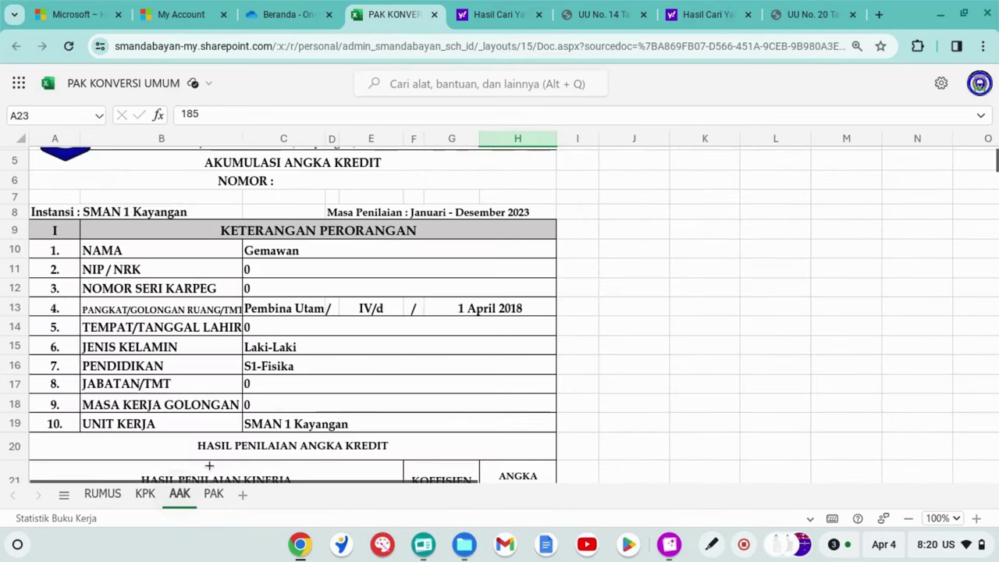
scroll(240, 455, down, 3)
scroll(240, 455, down, 1)
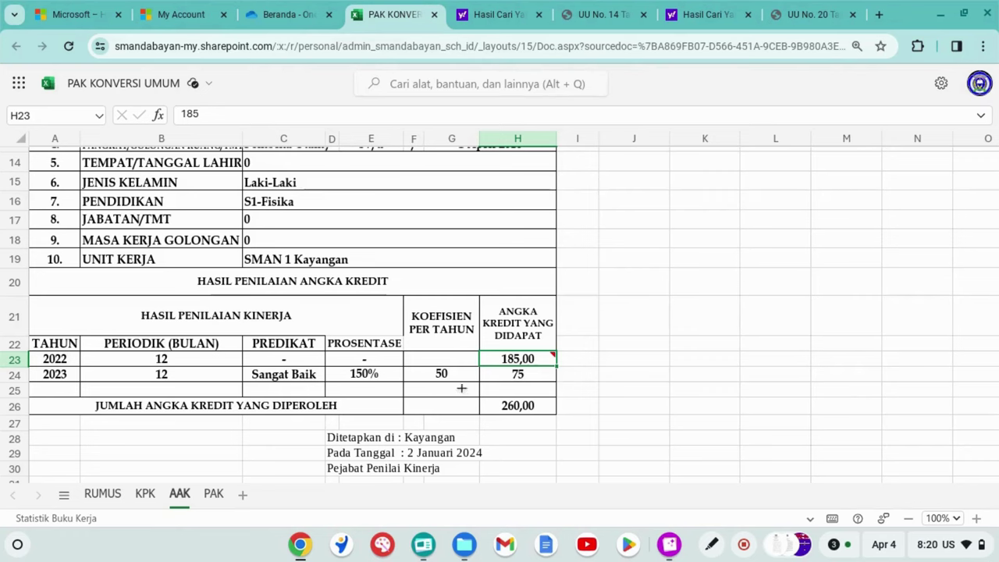
click(146, 496)
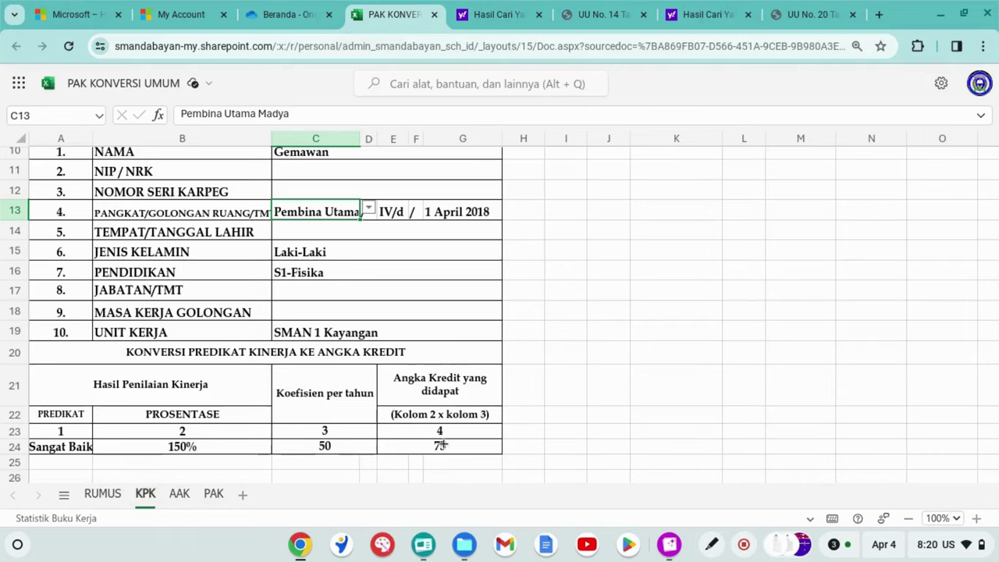
click(179, 493)
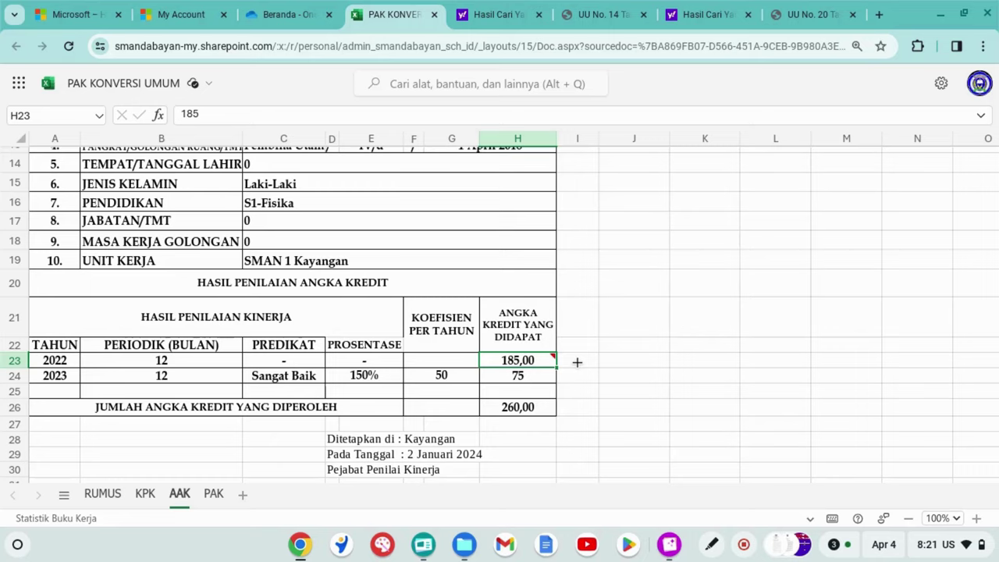
Review the PAK sheet's personal details and the old, new and total credits in its PENETAPAN ANGKA KREDIT table
click(215, 494)
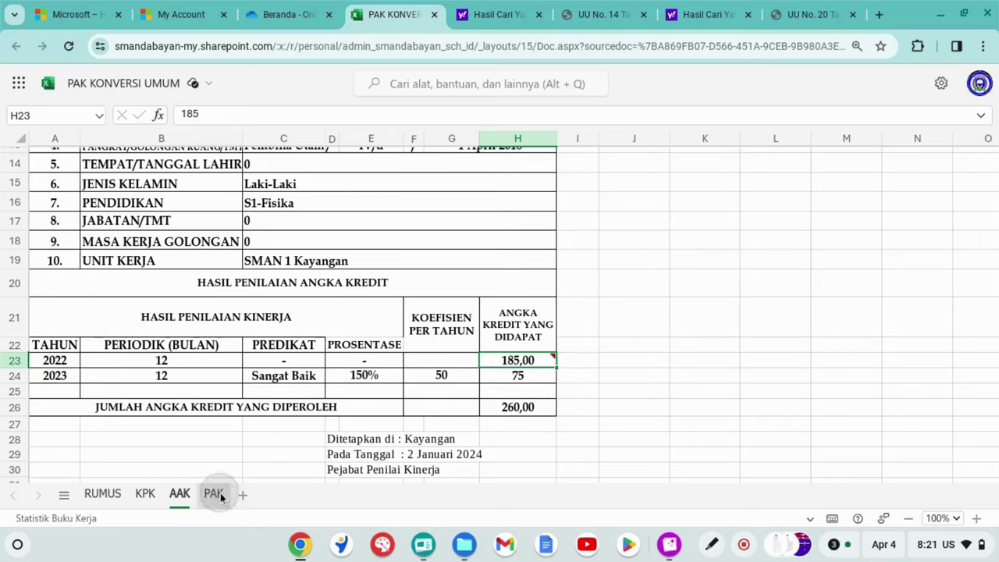
scroll(611, 322, up, 5)
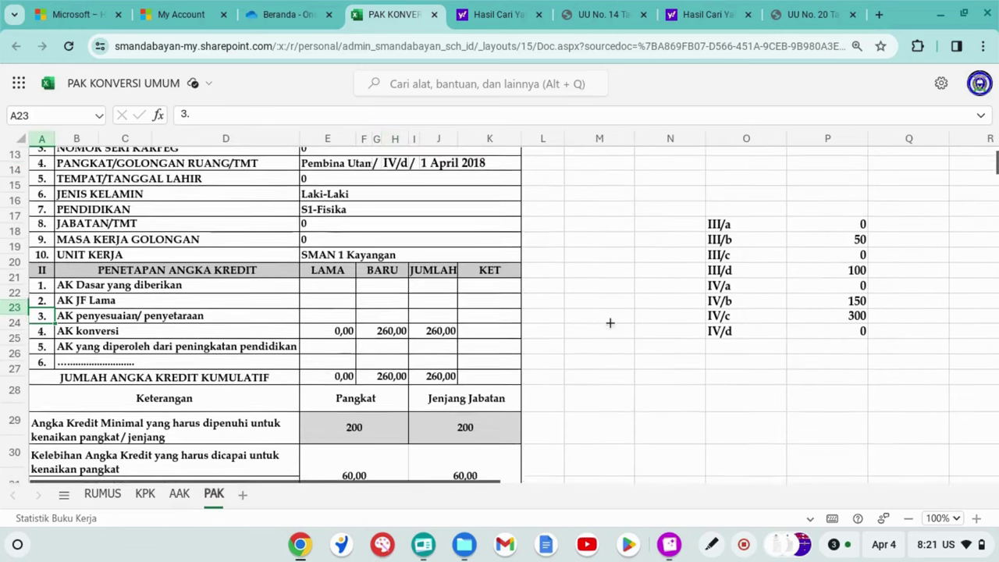
scroll(610, 322, right, 1)
scroll(610, 322, up, 2)
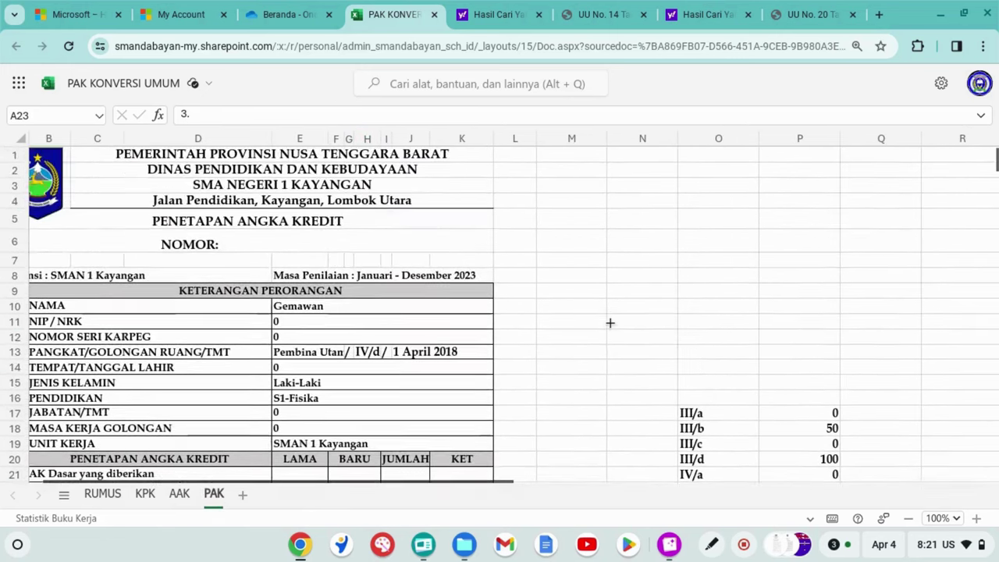
scroll(610, 322, down, 5)
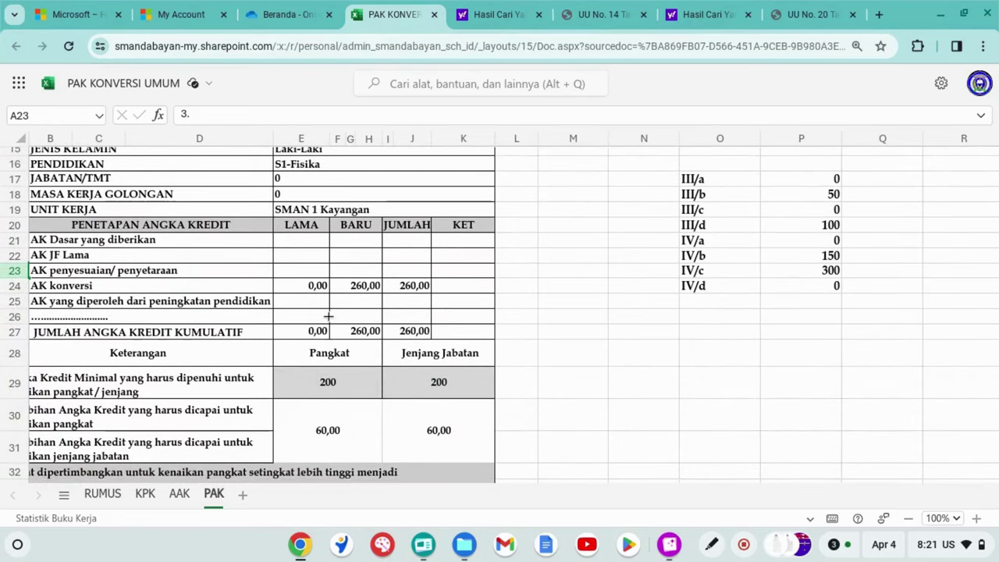
click(312, 310)
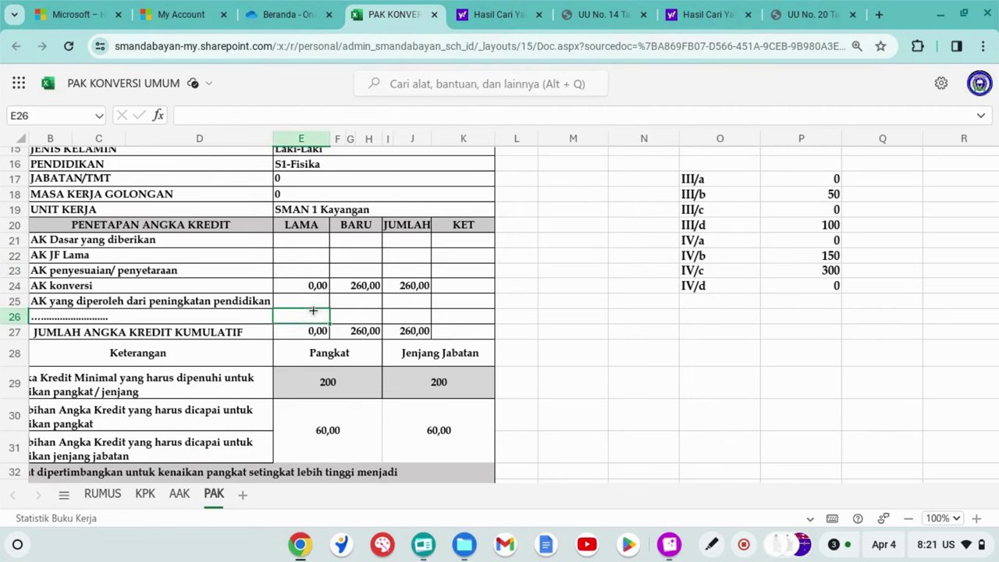
key(Home)
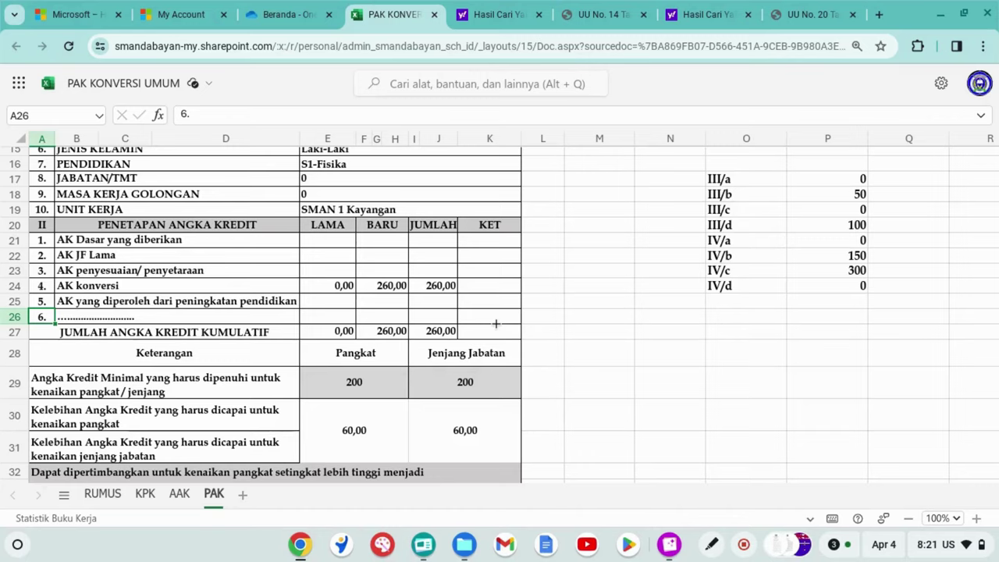
Inspect the formulas behind the excess-credit description and value in rows 30 and 31, and the promotion recommendation below them
click(88, 416)
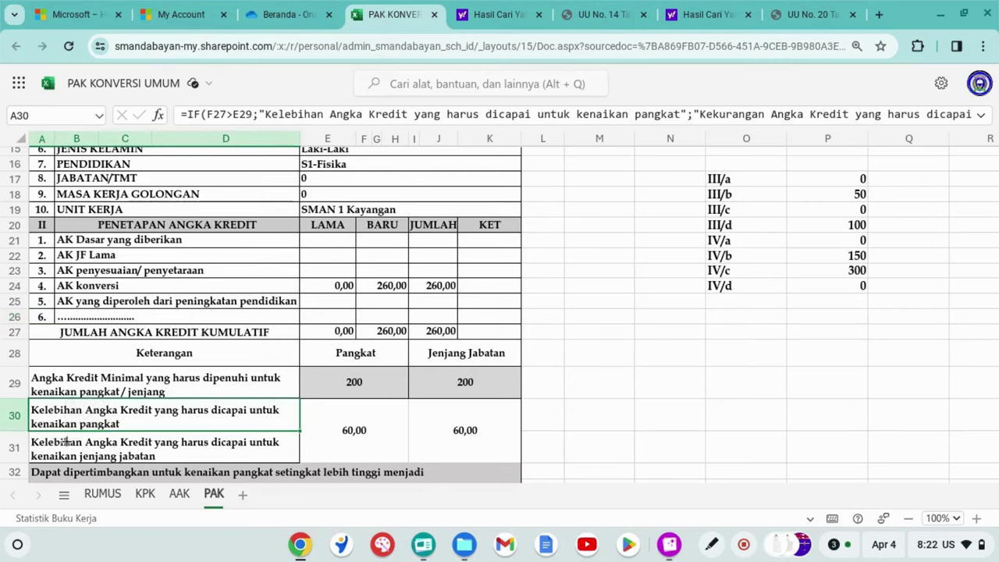
click(67, 442)
click(366, 425)
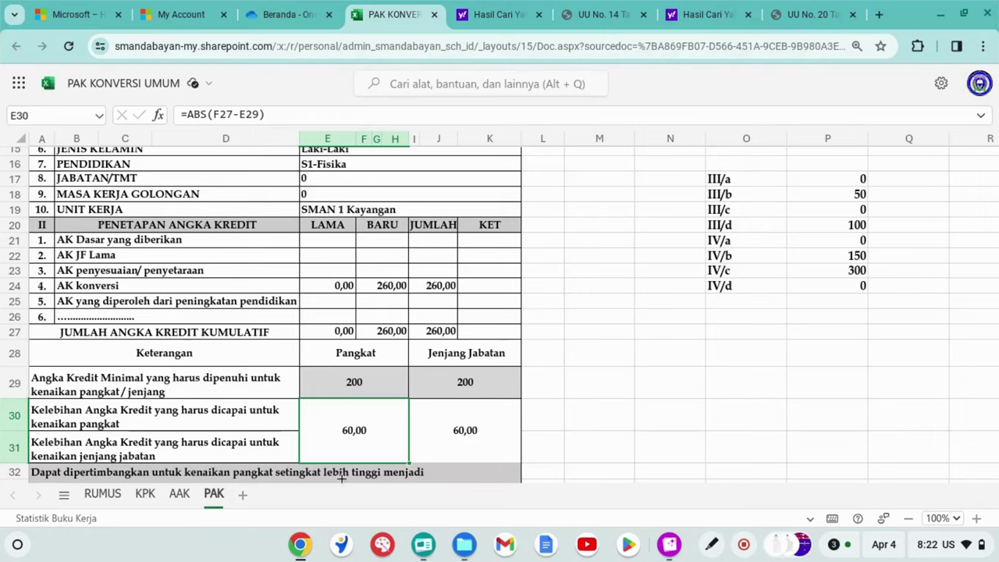
scroll(510, 413, down, 3)
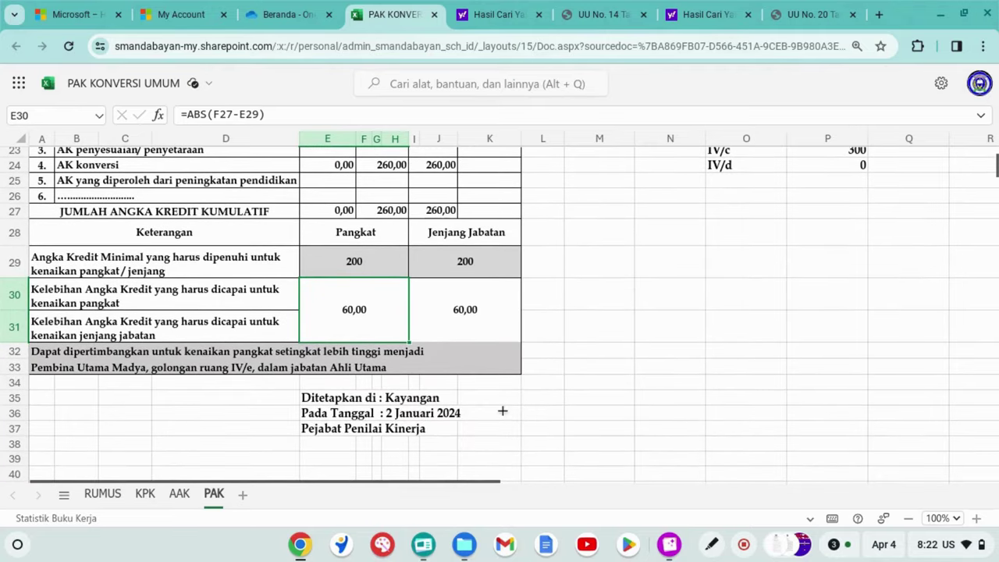
click(63, 293)
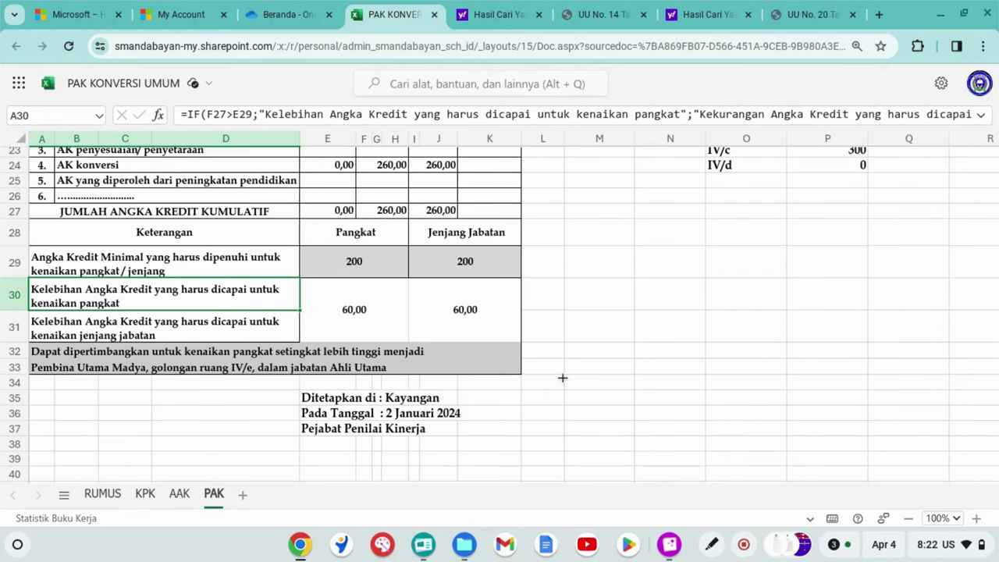
scroll(561, 377, up, 3)
scroll(562, 377, down, 3)
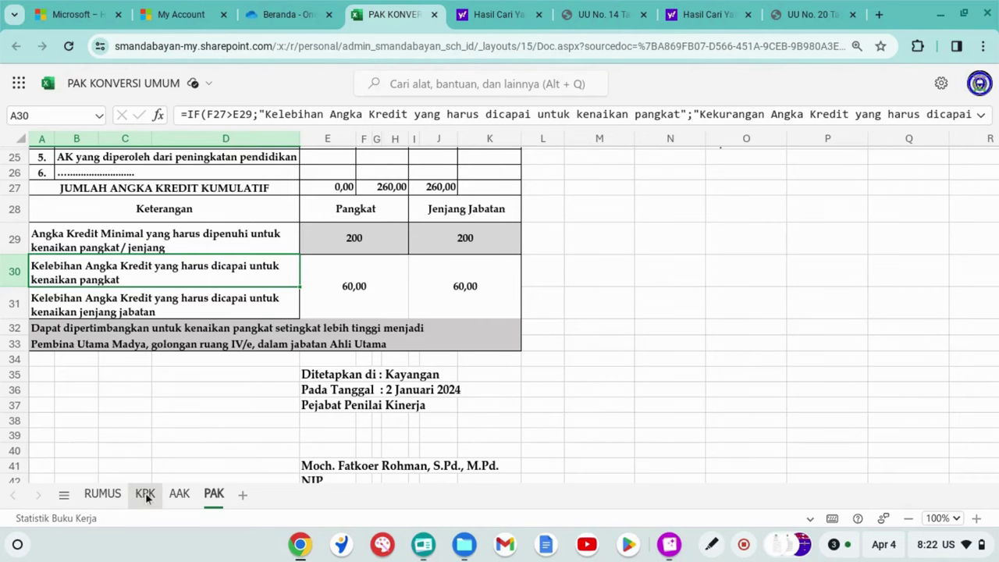
On the KPK sheet, set the employee's rank in C13 to Penata Muda Tk.I
click(145, 493)
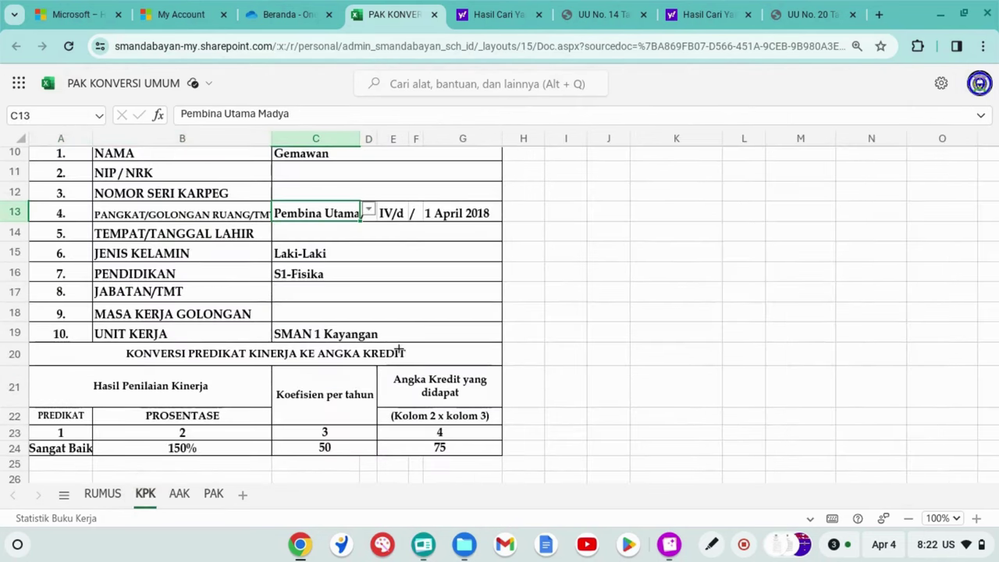
scroll(399, 351, up, 4)
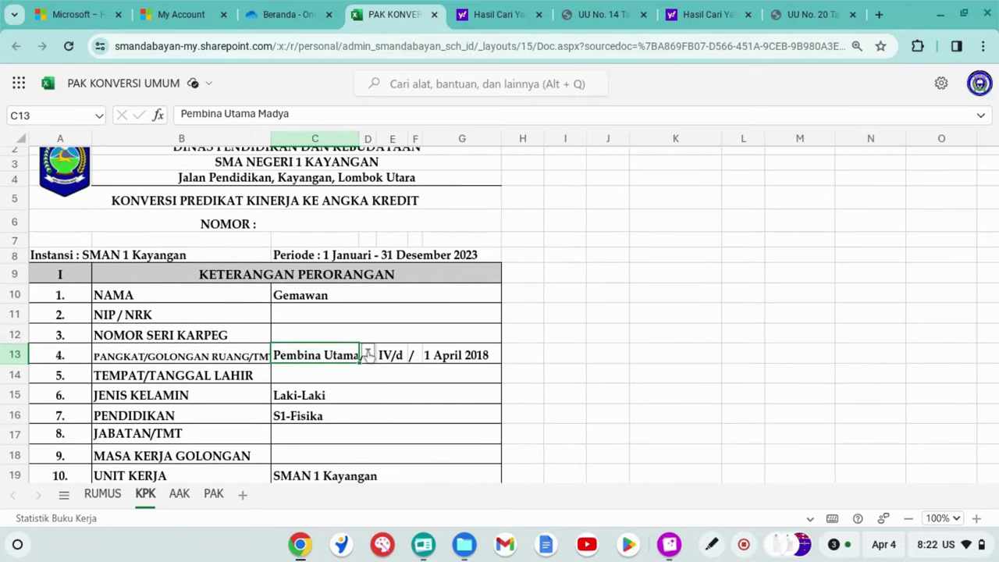
click(367, 354)
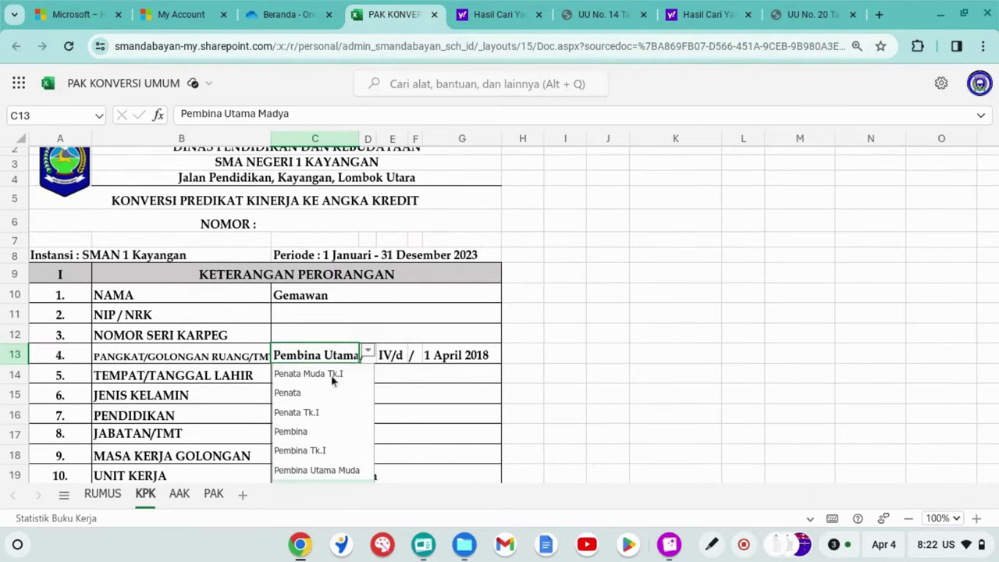
scroll(322, 400, up, 1)
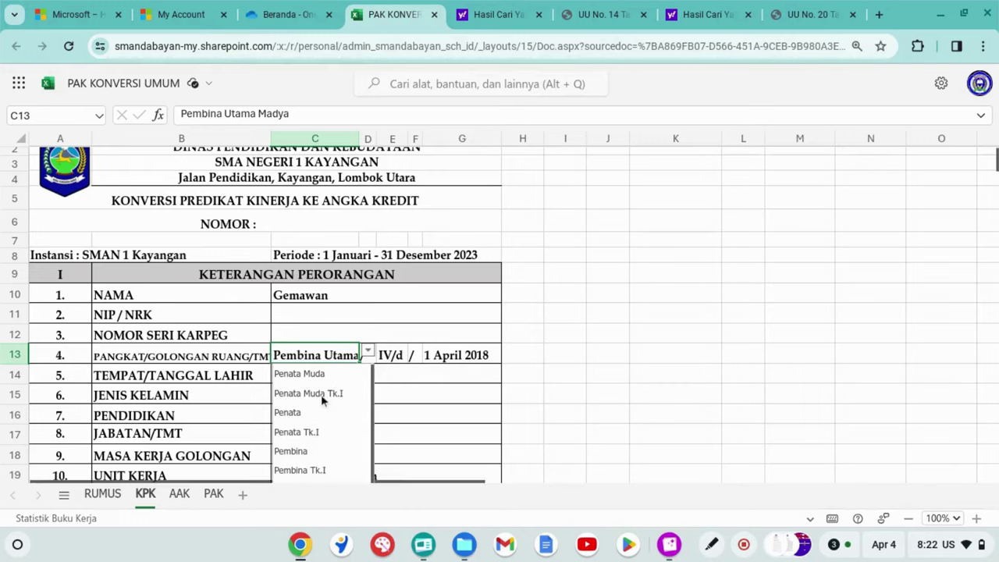
click(308, 394)
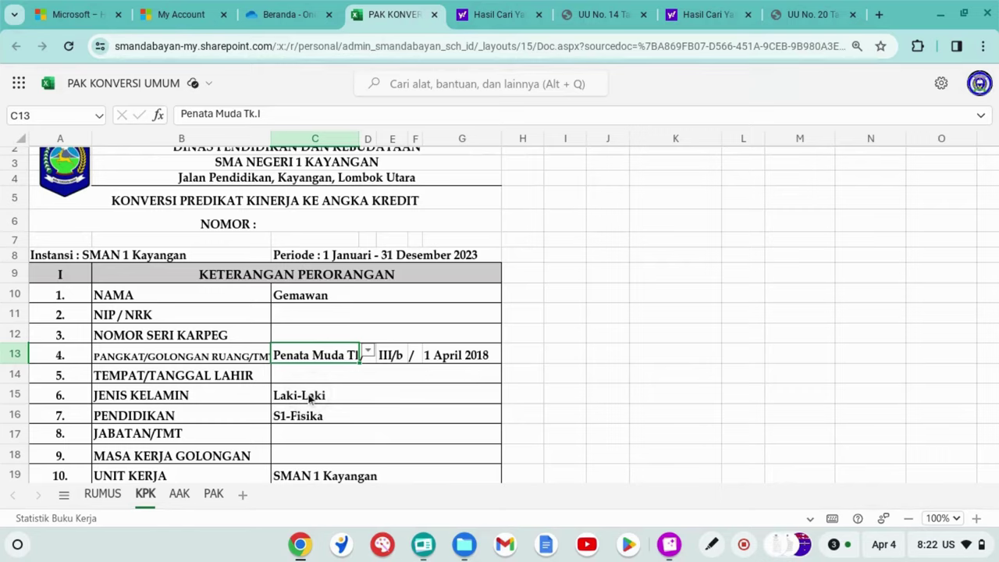
Set the performance predicate in A24 of the KPK conversion table to Baik
scroll(420, 363, down, 2)
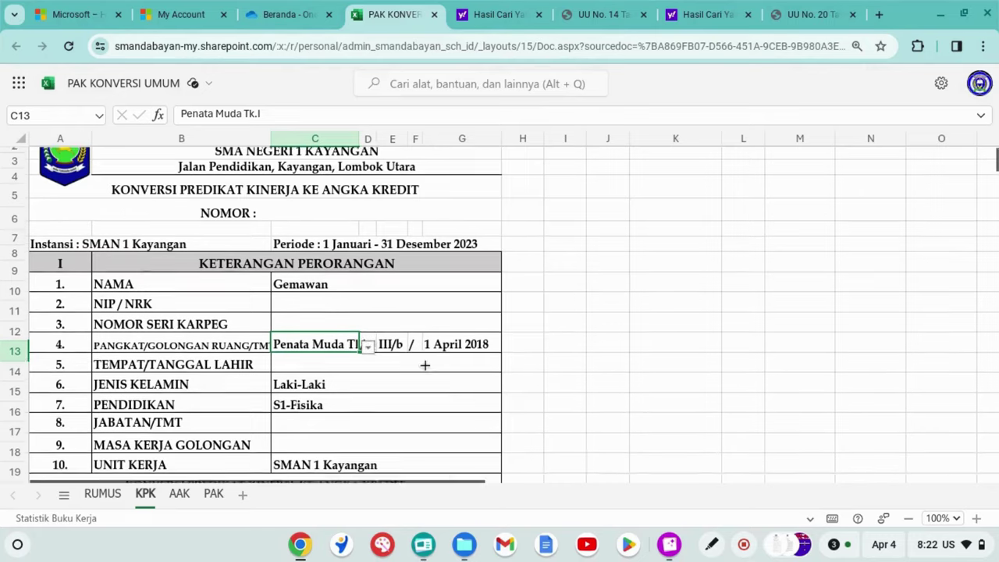
scroll(424, 364, down, 4)
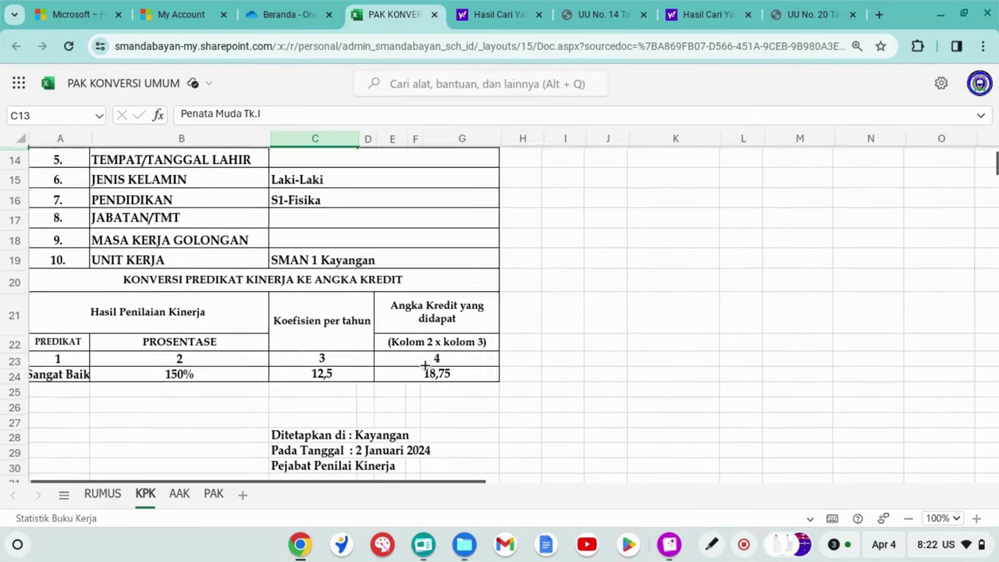
scroll(425, 367, left, 1)
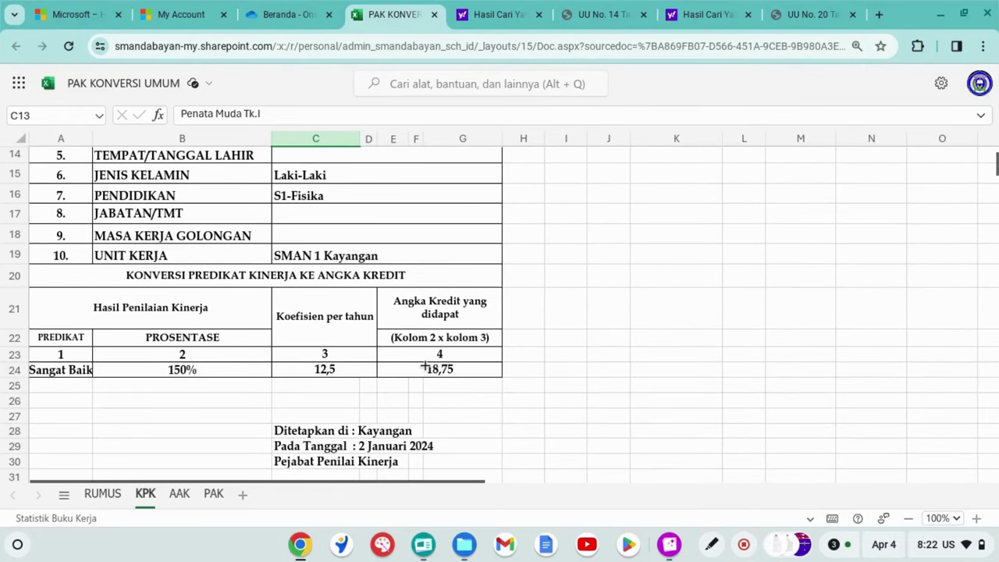
click(80, 371)
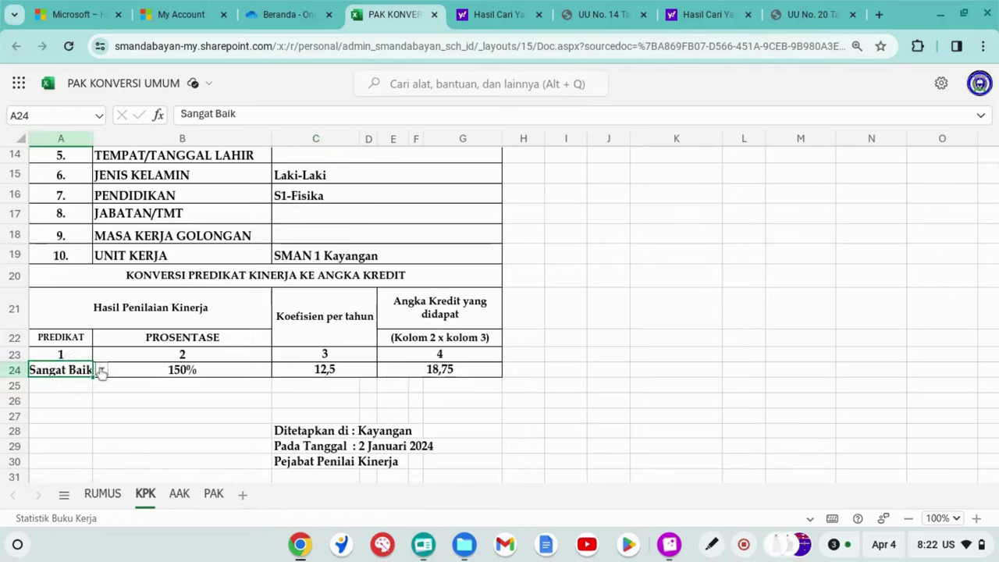
click(100, 370)
click(56, 406)
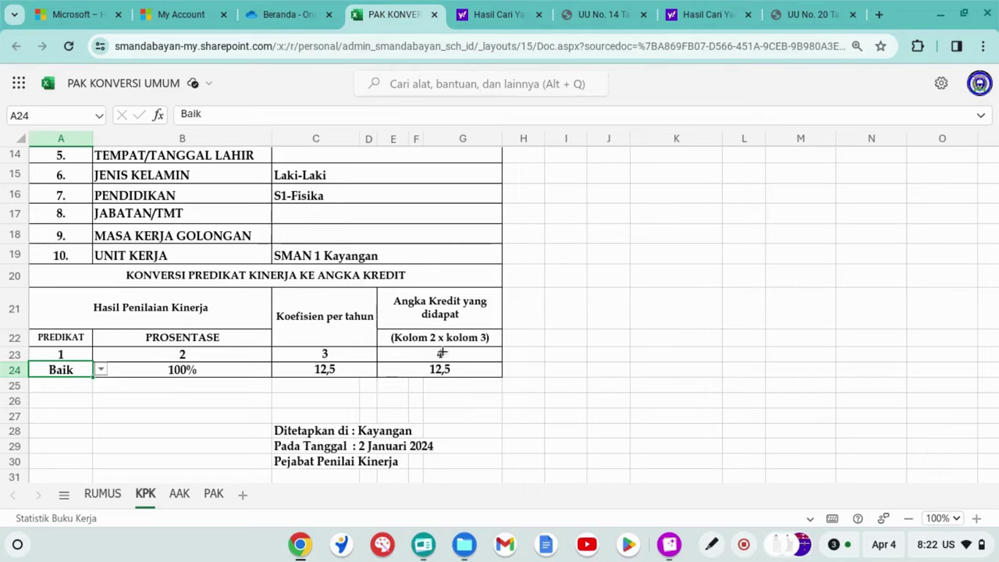
On the AAK sheet, set the 2022 credit in H23 to 75
click(179, 492)
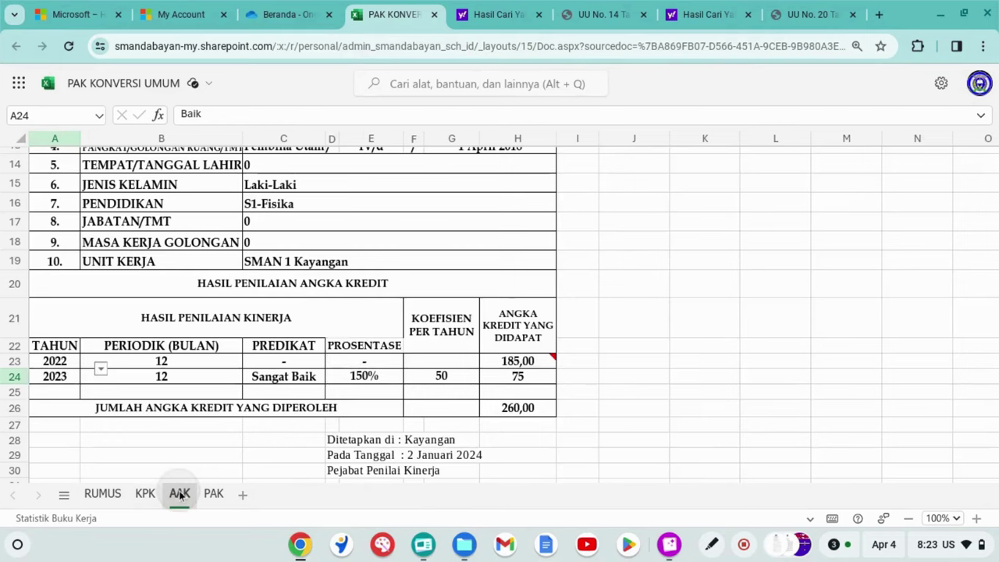
double_click(537, 361)
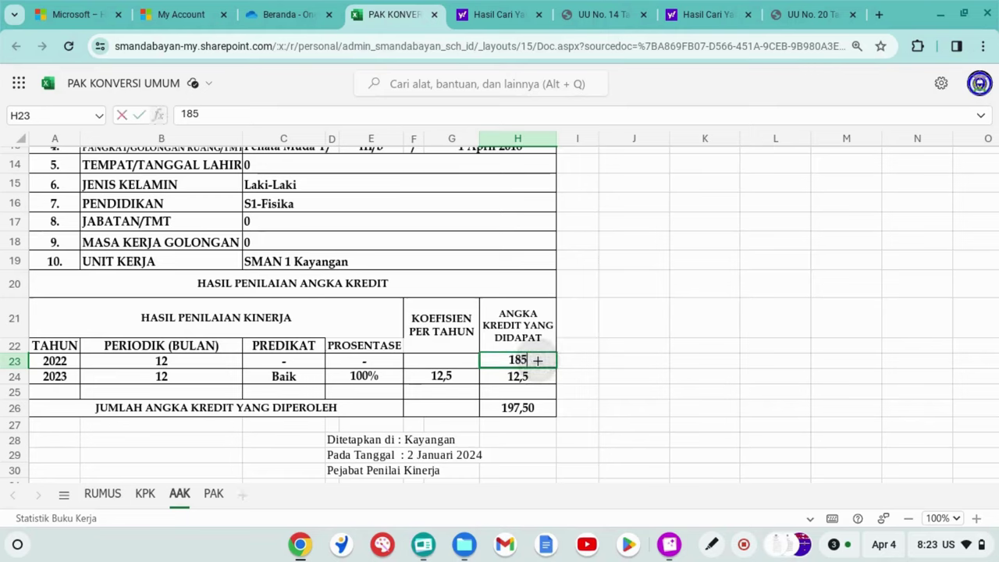
key(BackSpace)
key(BackSpace)
key(BackSpace)
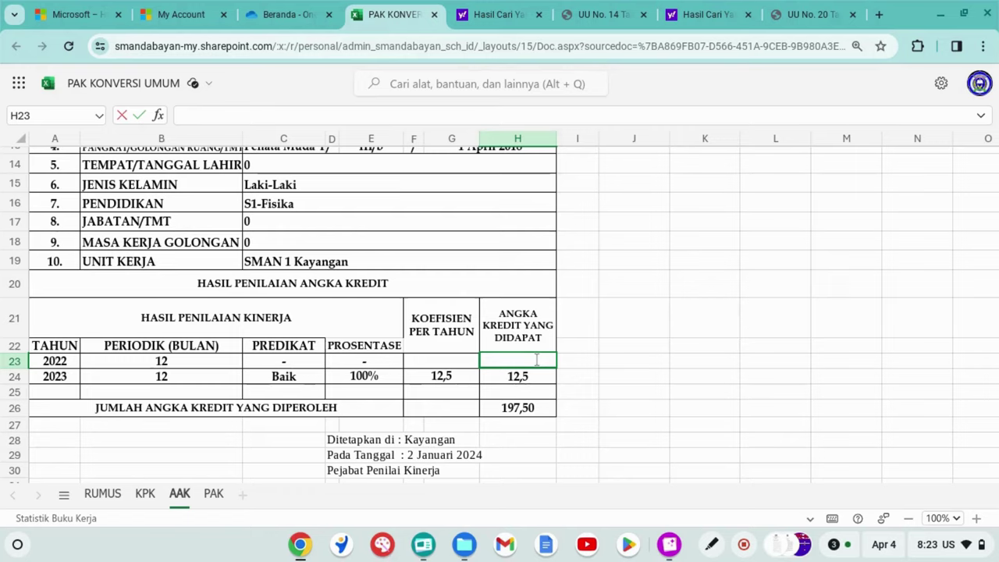
text(75)
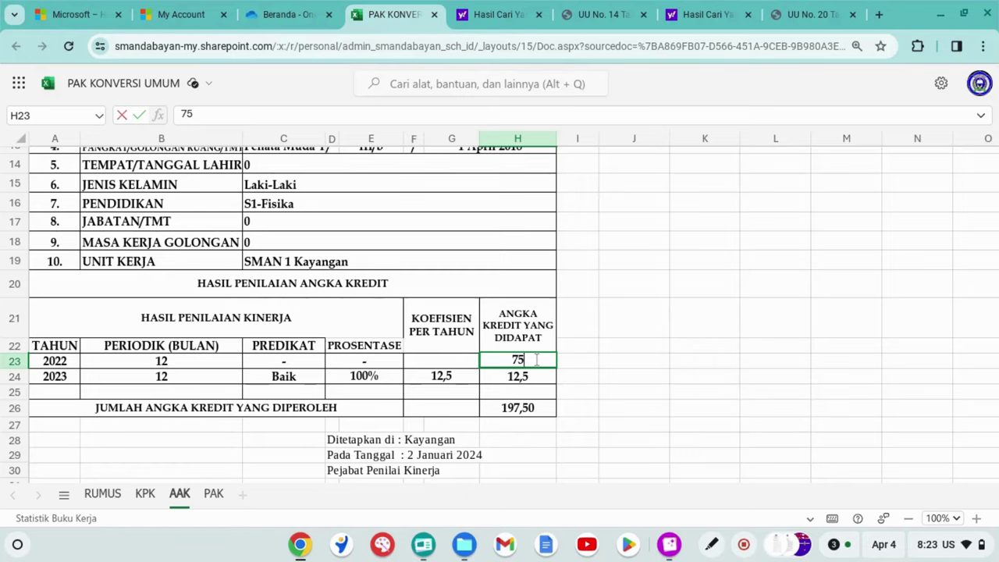
key(Return)
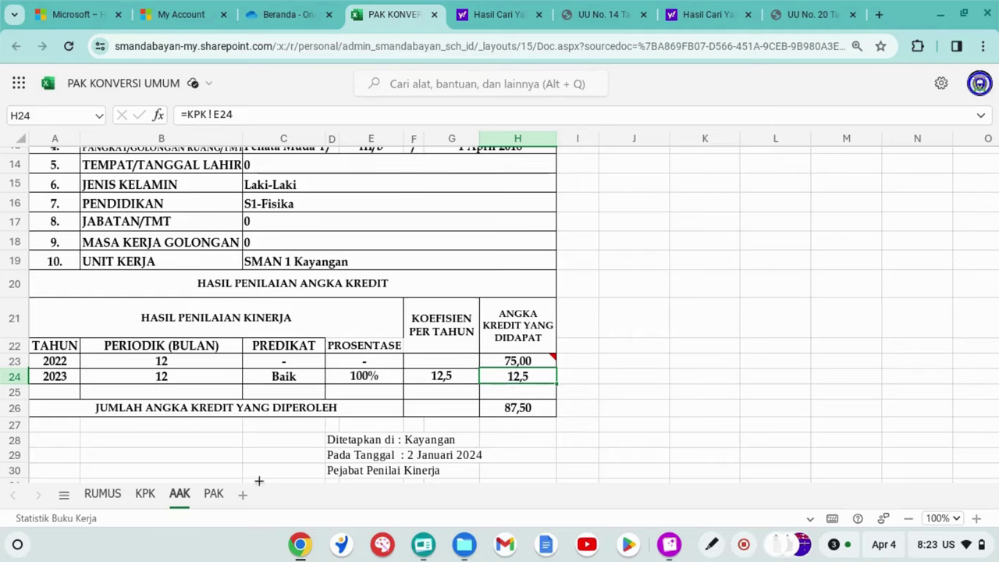
Examine the credit determination, minimum credits and promotion recommendation on the PAK sheet, comparing them with the AAK and KPK credits
click(213, 494)
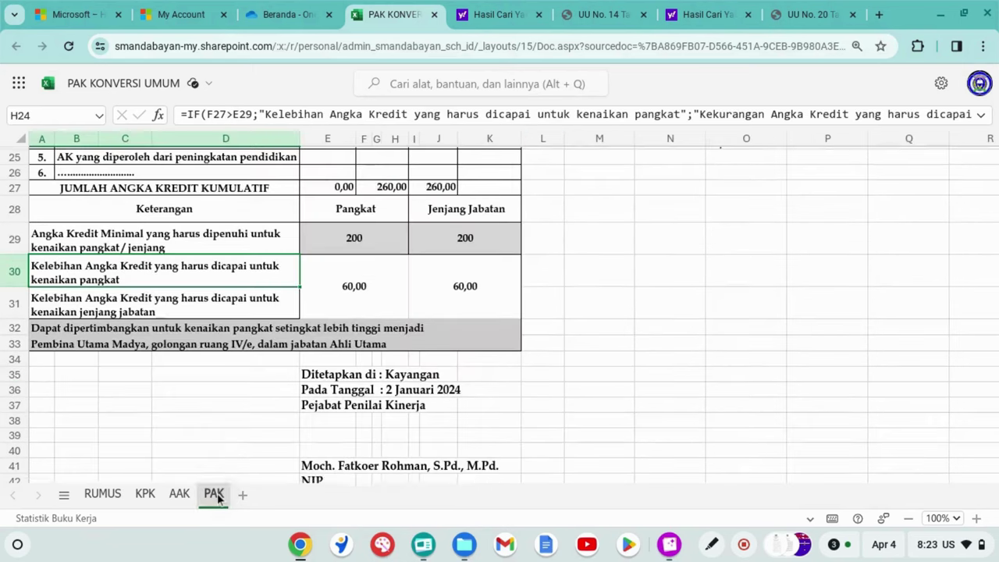
scroll(375, 308, up, 3)
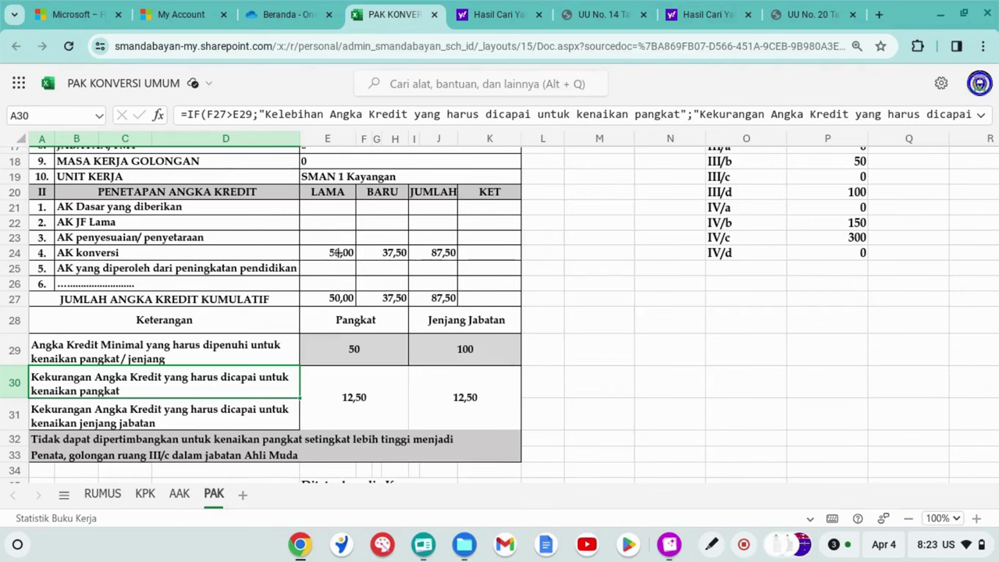
scroll(725, 187, up, 1)
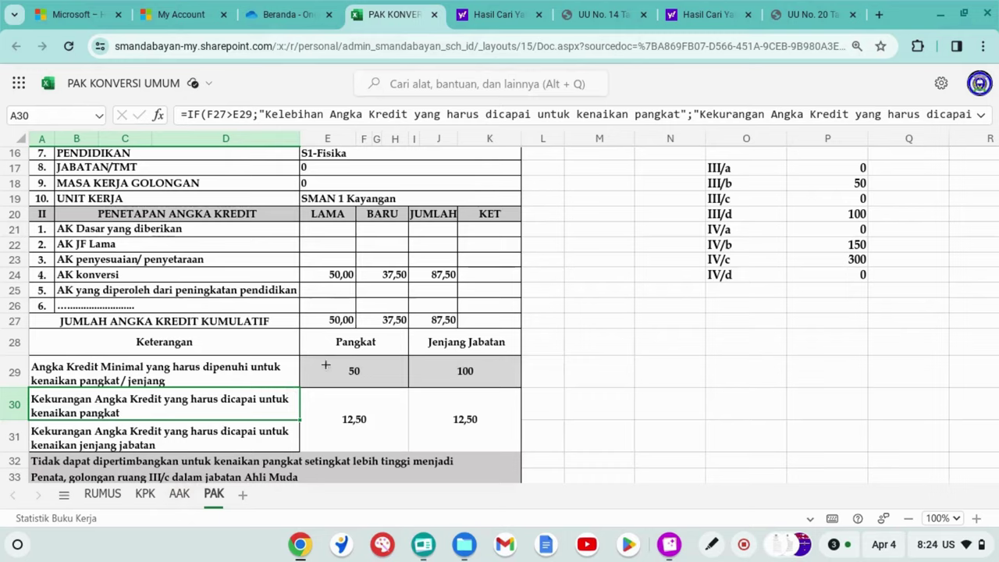
click(176, 494)
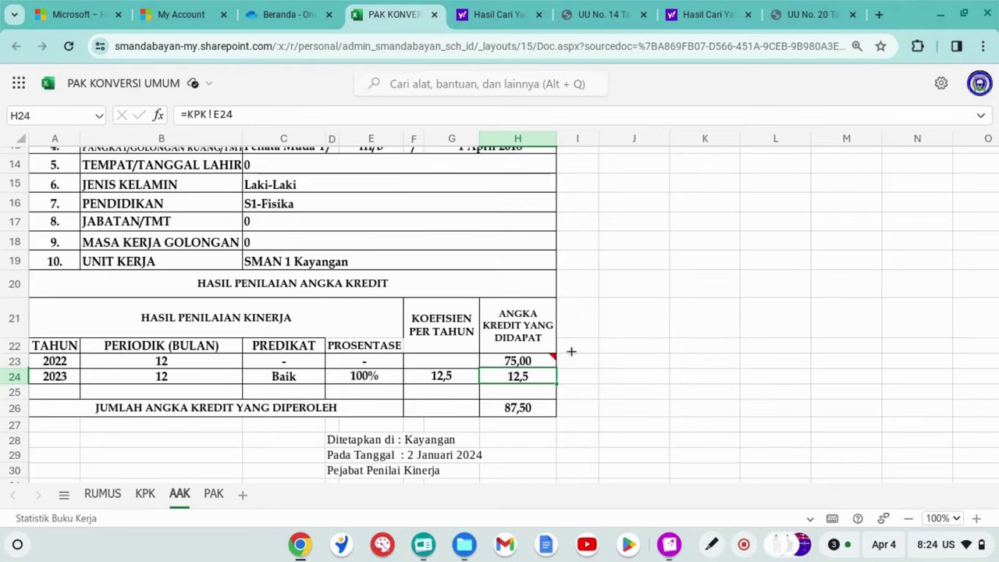
click(214, 493)
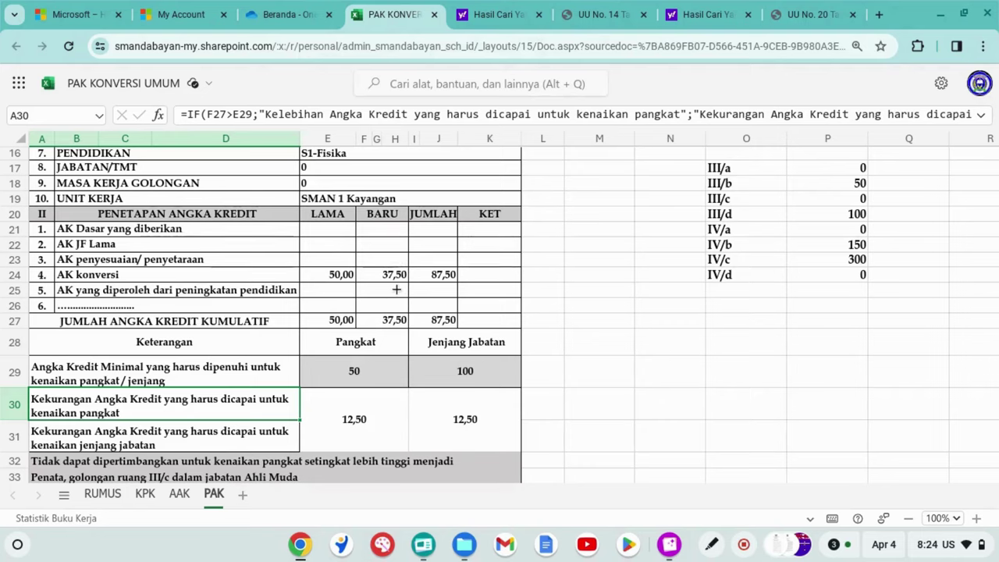
click(146, 494)
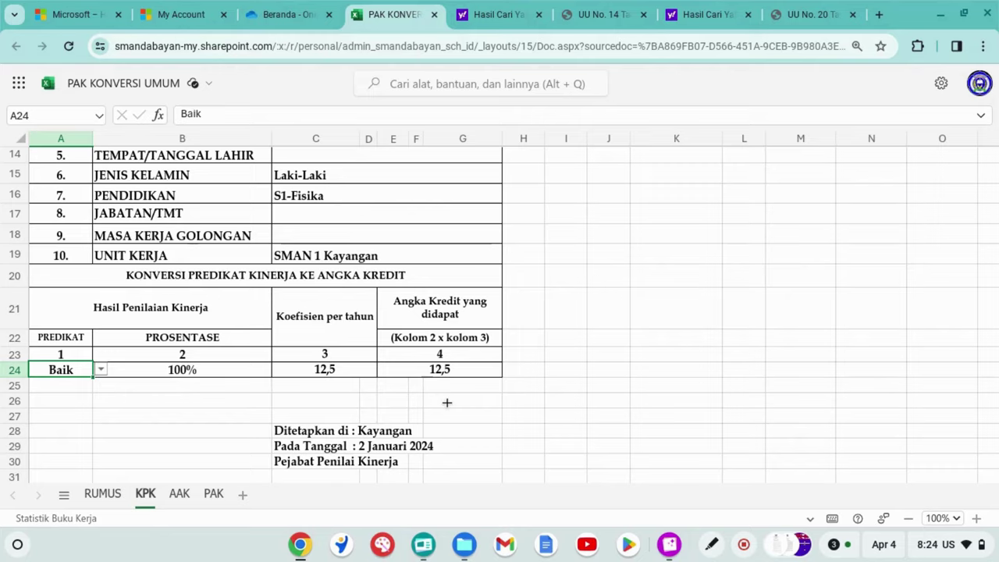
click(213, 494)
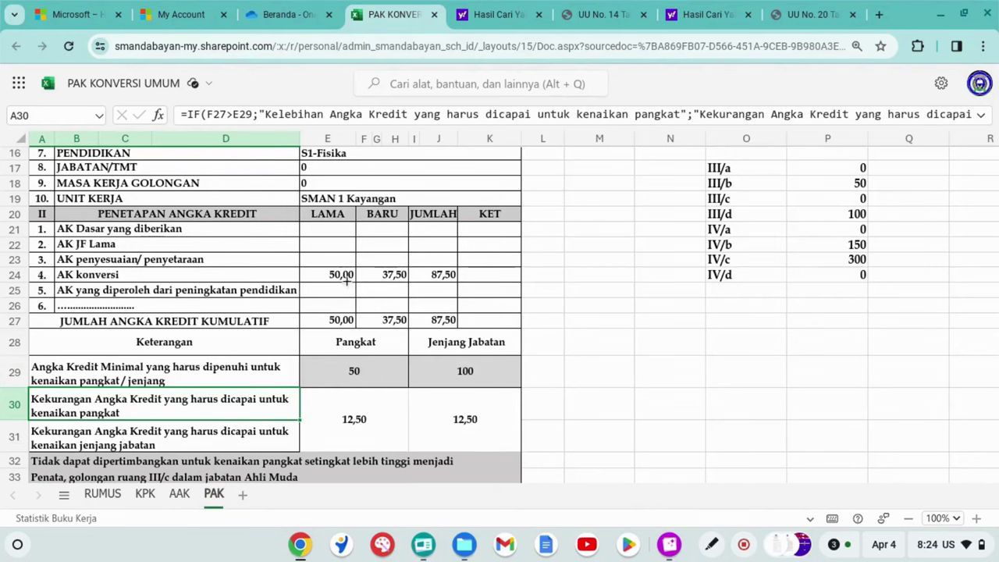
scroll(374, 369, down, 1)
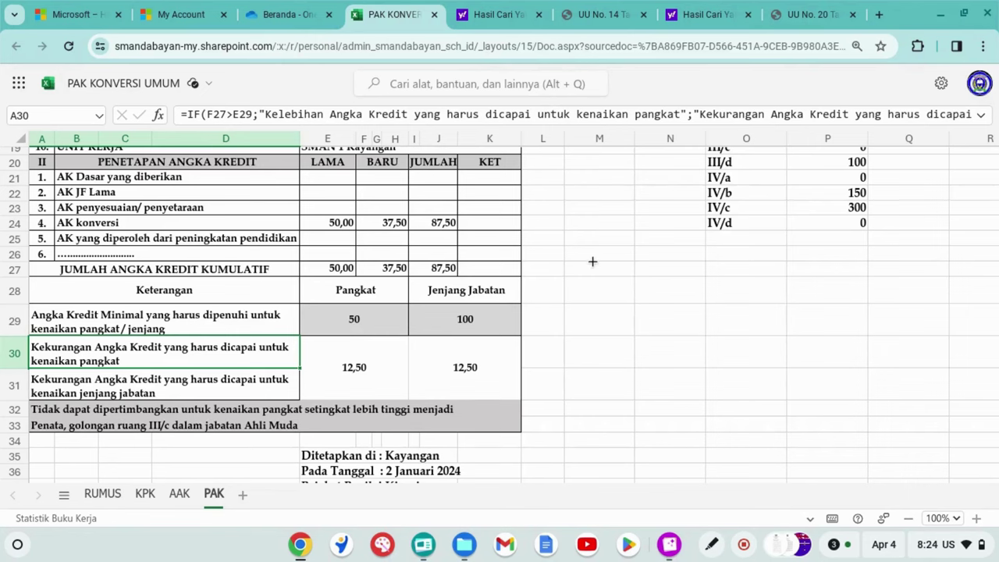
scroll(593, 261, up, 3)
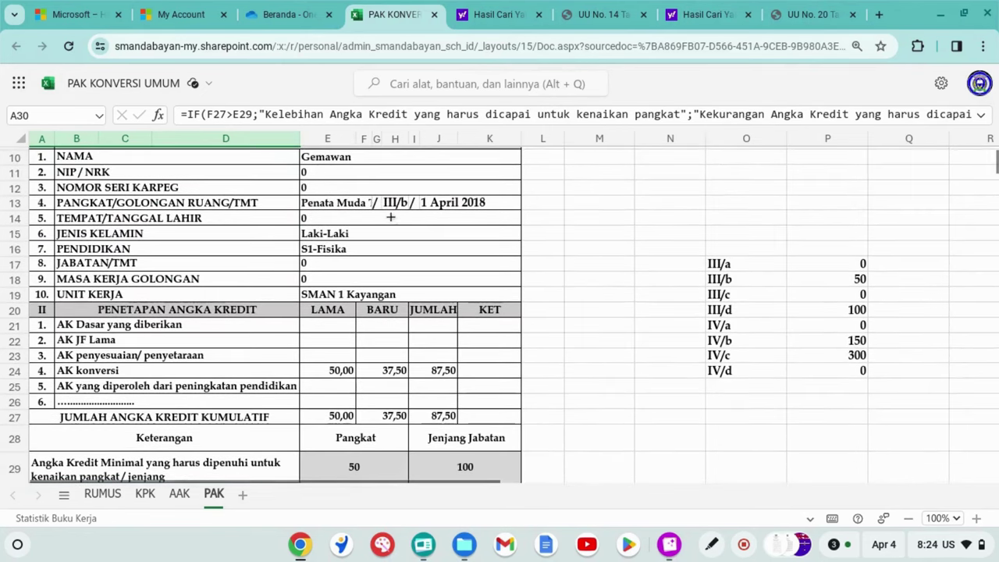
scroll(514, 285, down, 2)
scroll(513, 287, down, 2)
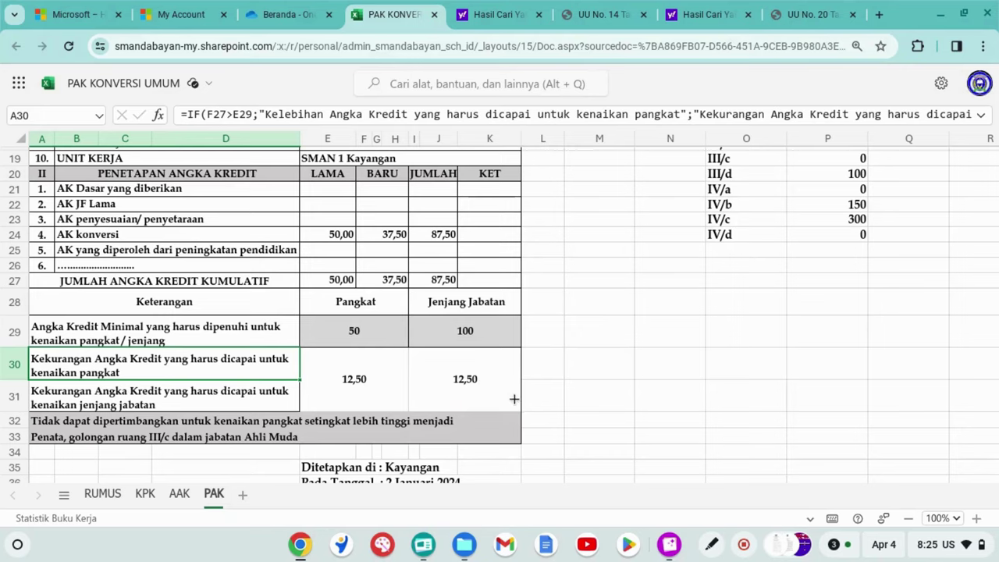
On the KPK sheet, set the rank in C13 to Pembina and check the conversion table's coefficient and credit
click(145, 494)
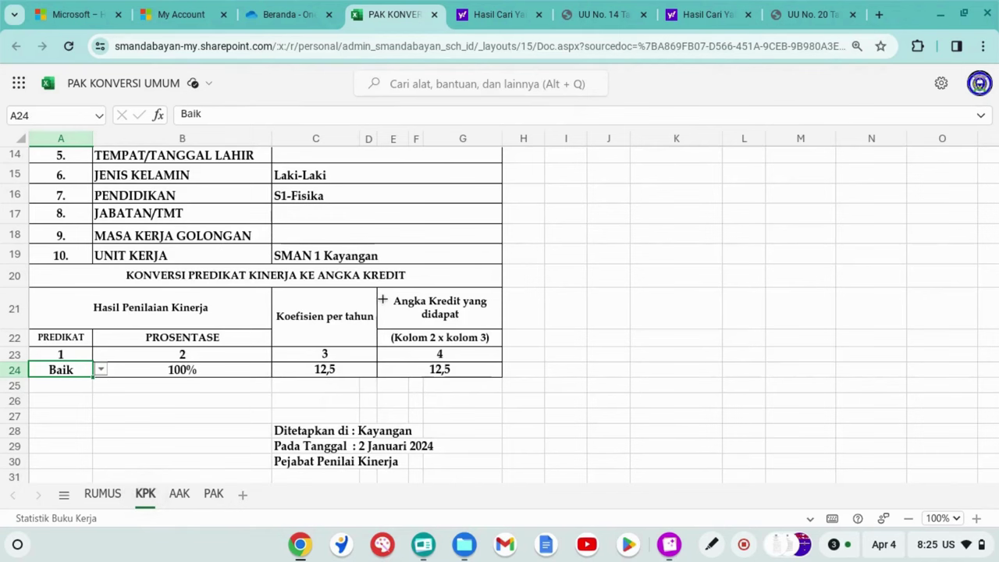
scroll(383, 298, up, 3)
scroll(382, 298, up, 3)
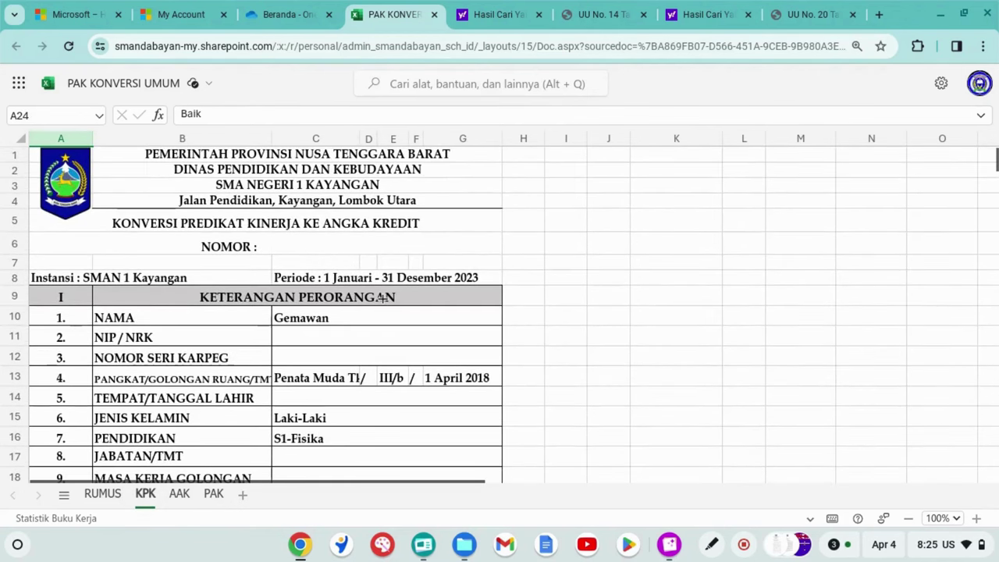
scroll(382, 298, down, 2)
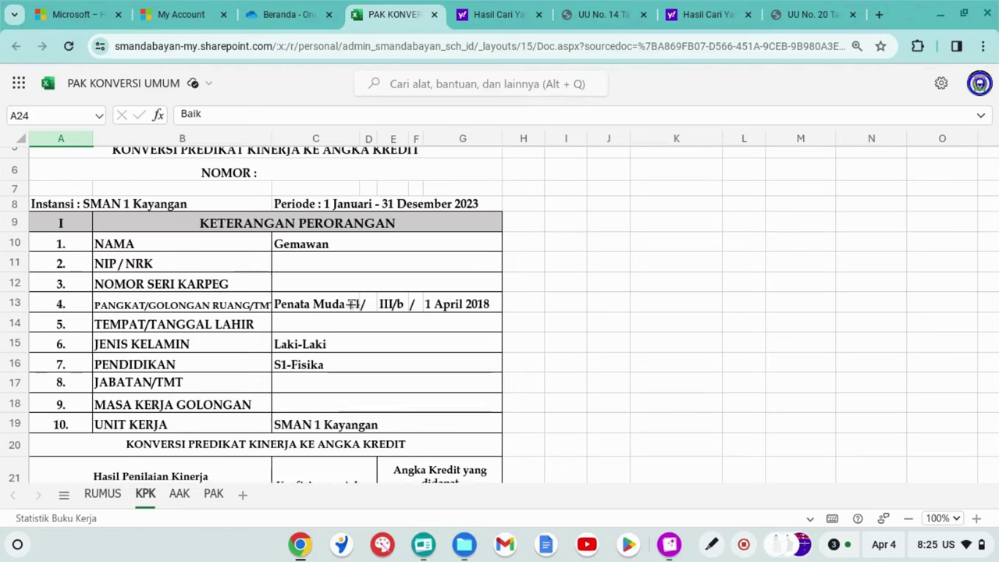
click(352, 304)
click(367, 300)
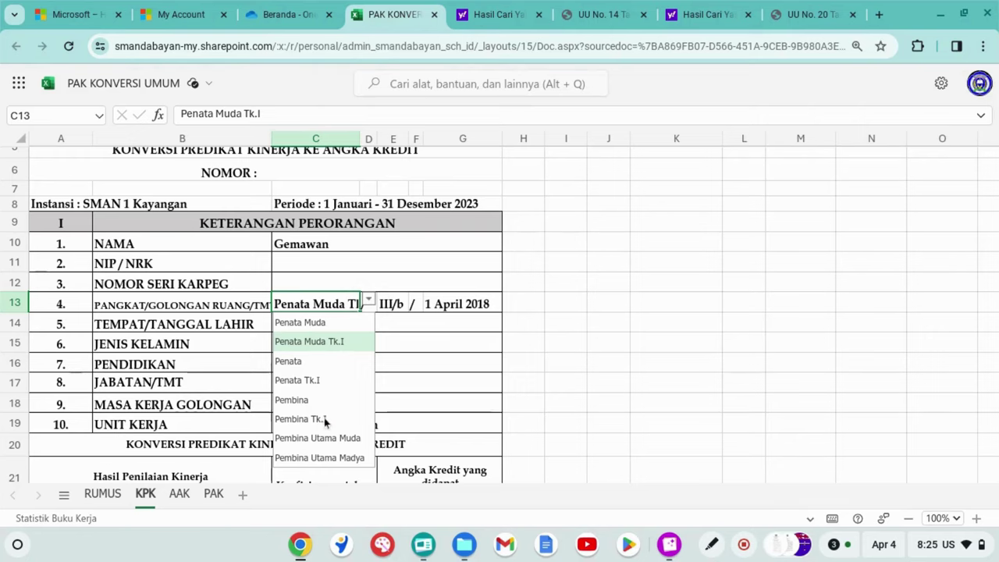
click(304, 403)
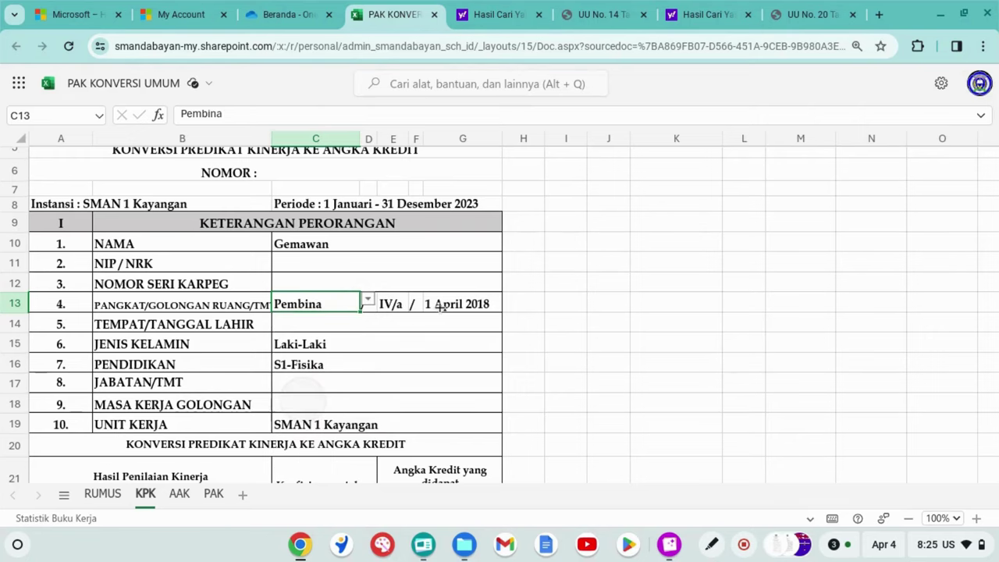
scroll(454, 308, down, 2)
scroll(454, 308, down, 3)
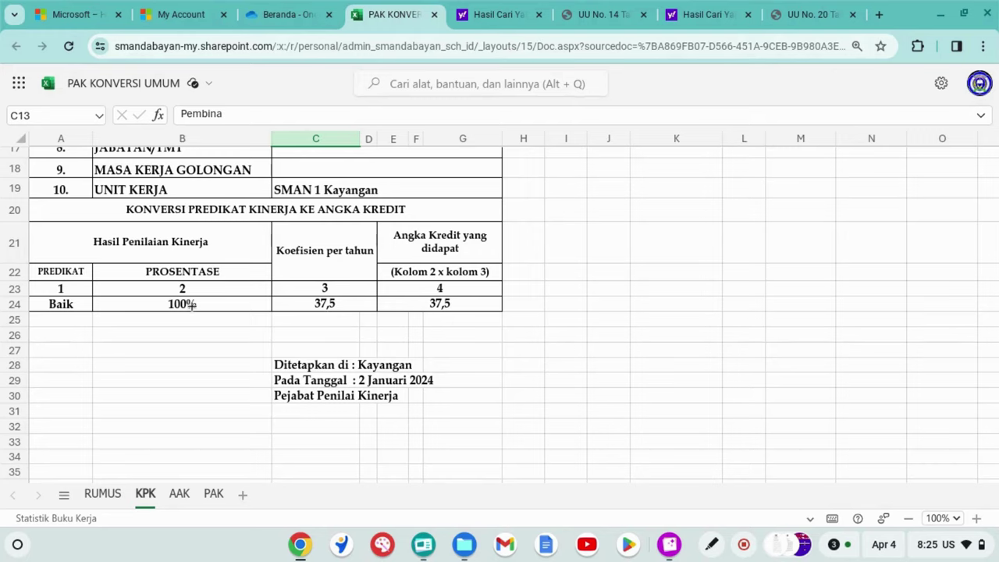
On the AAK sheet, set the 2022 credit in H23 to 125
click(180, 495)
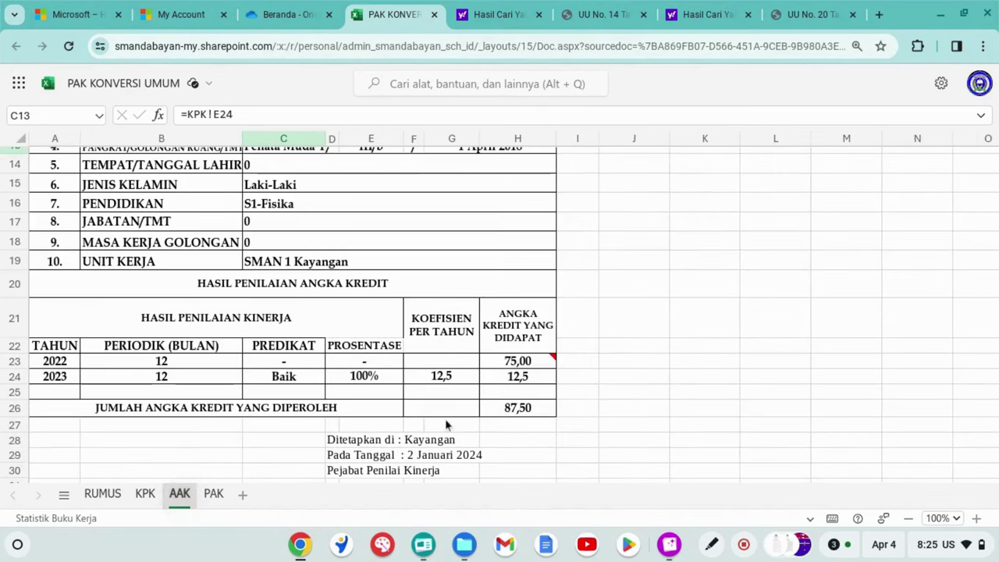
click(517, 376)
click(515, 361)
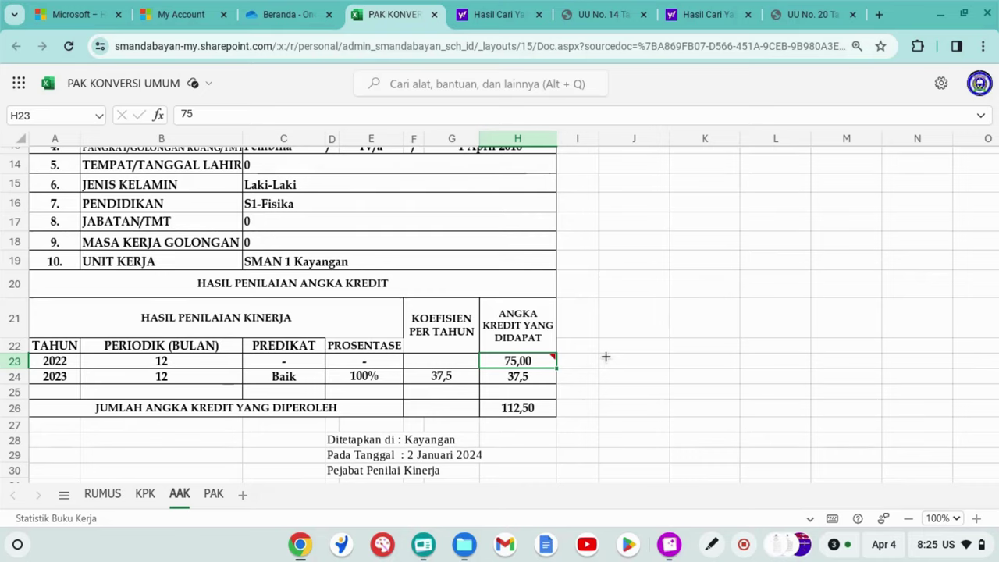
text(125)
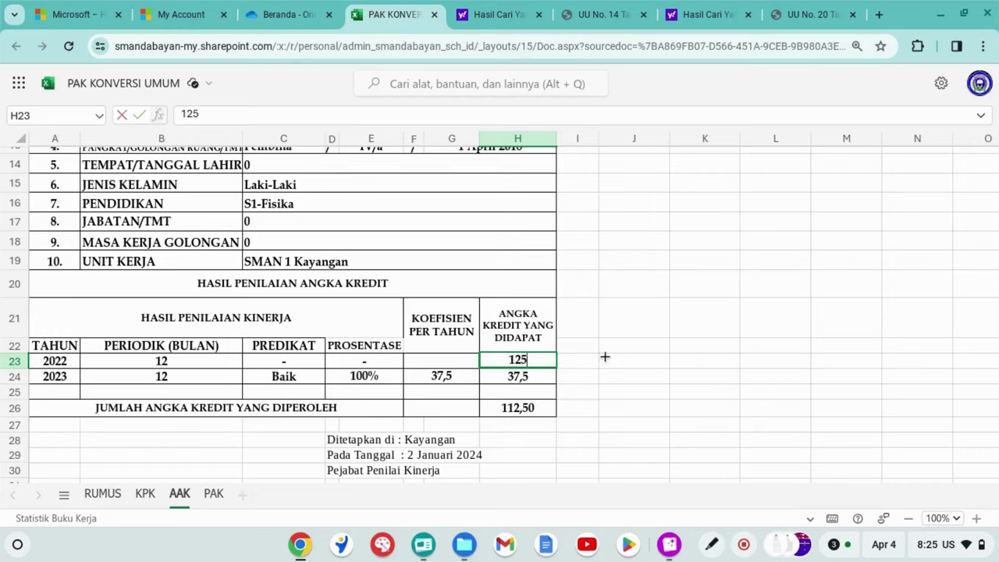
key(Return)
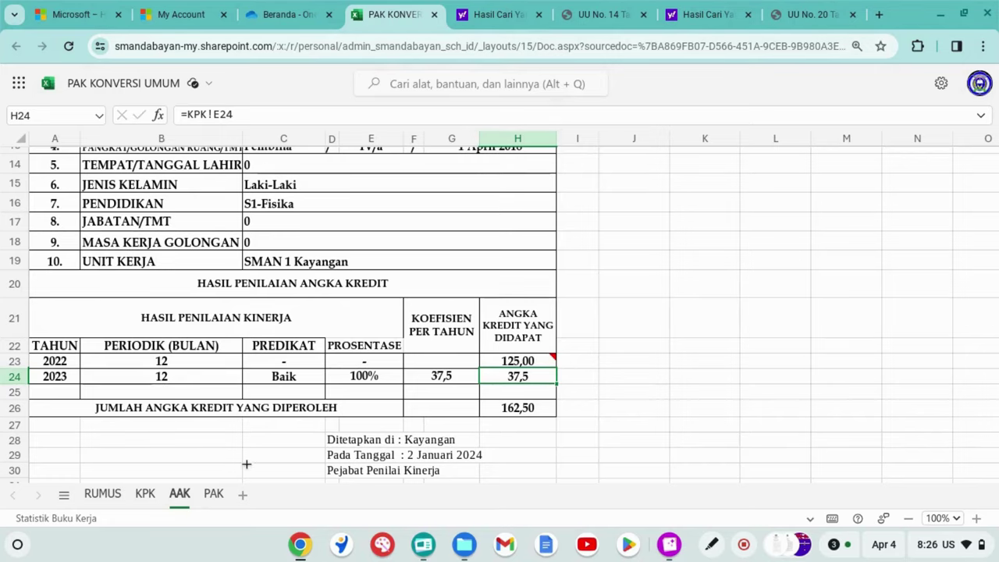
Compare the AK konversi credits and promotion requirements on the PAK sheet with the yearly credits on the AAK sheet
click(215, 493)
scroll(330, 254, up, 2)
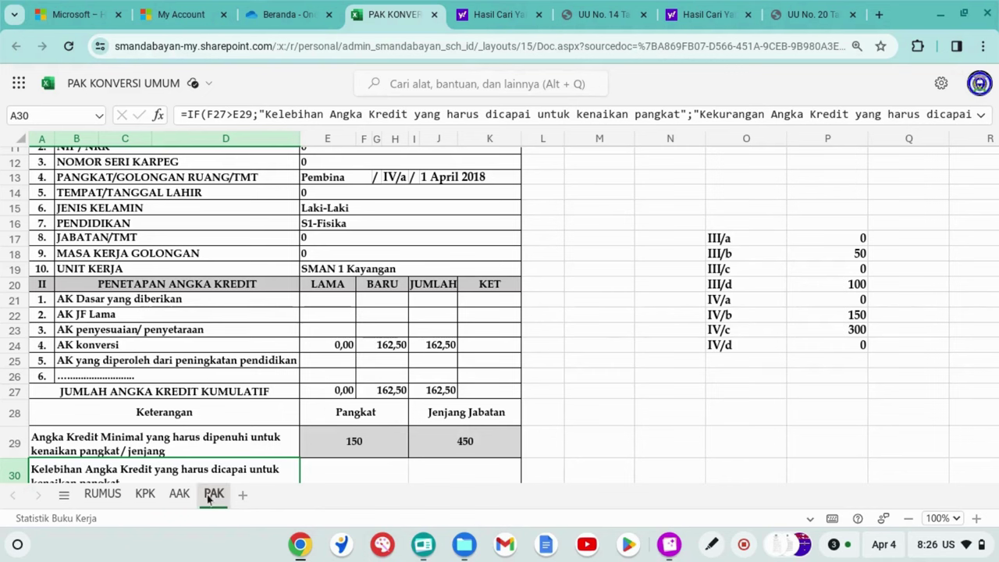
click(179, 493)
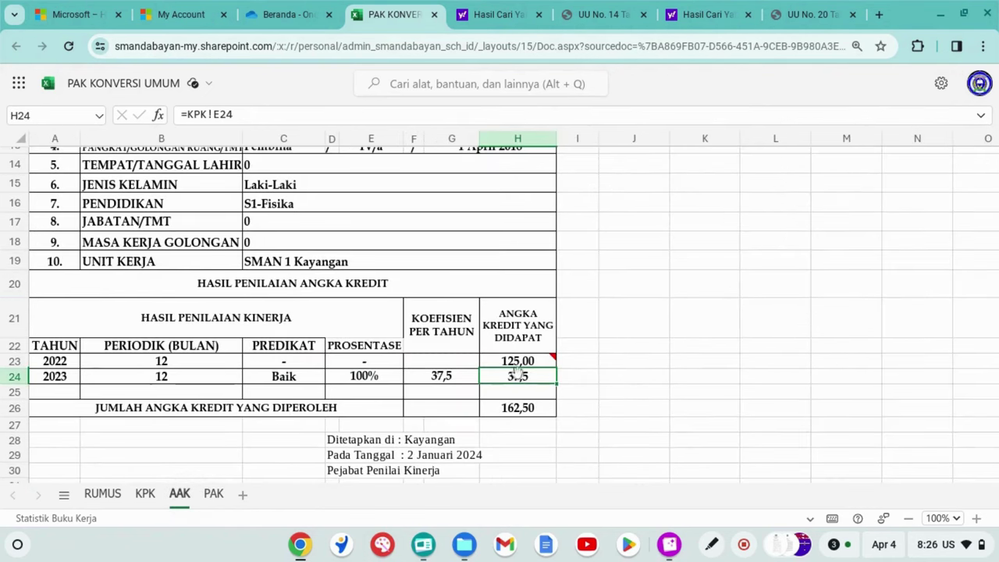
click(214, 493)
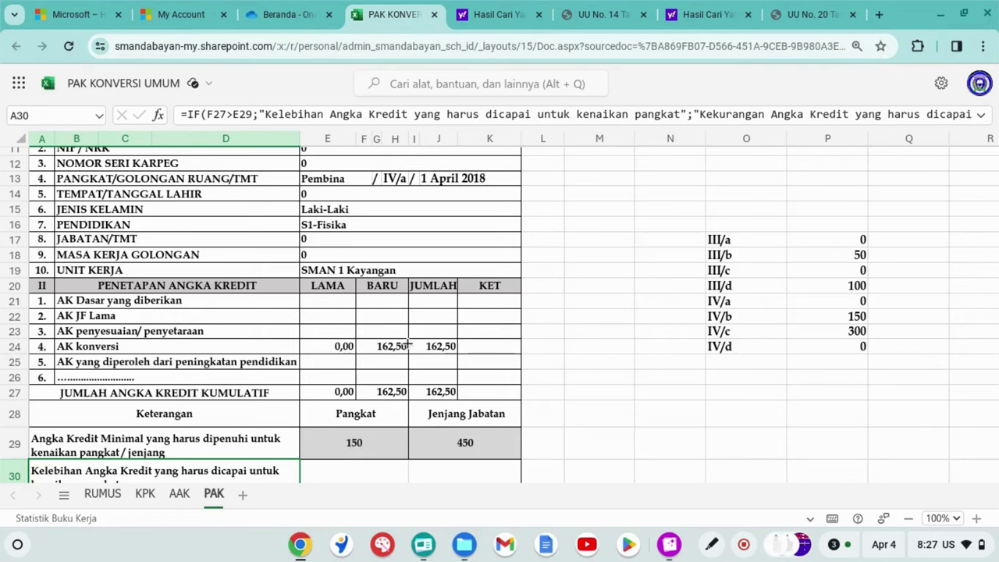
scroll(408, 345, down, 3)
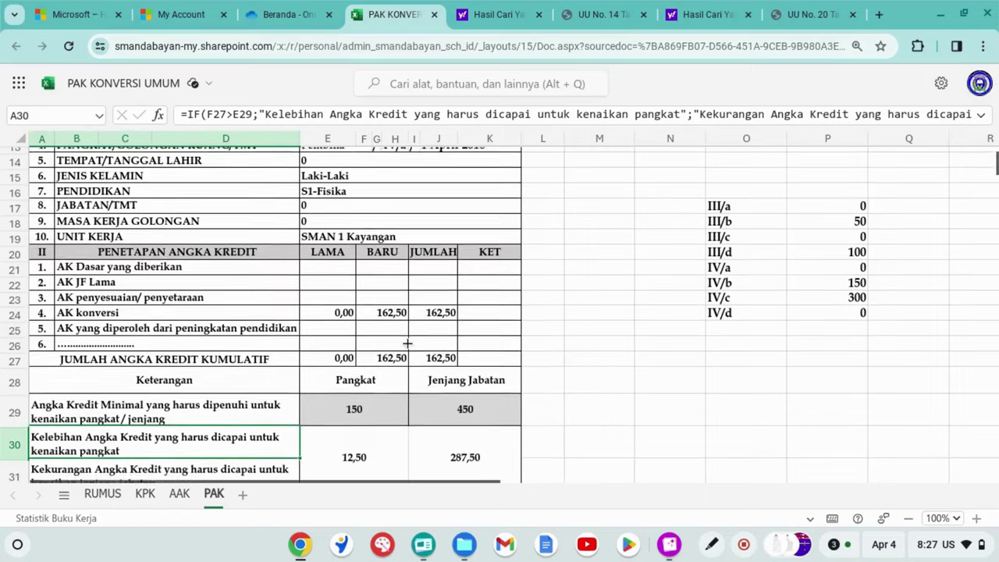